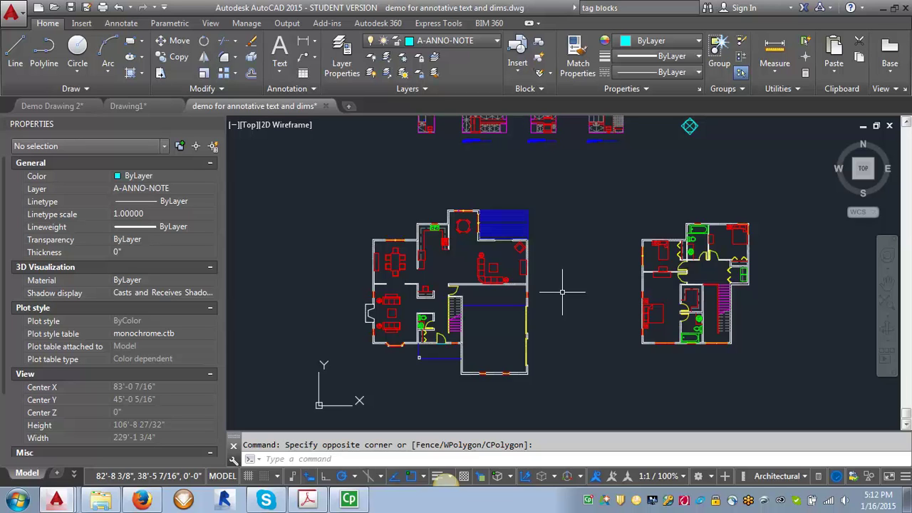
Step: Confirm SBT 3_32 is the current text style on the Annotate tab, then return to Home
{"action": "left_click", "coordinate": [121, 23]}
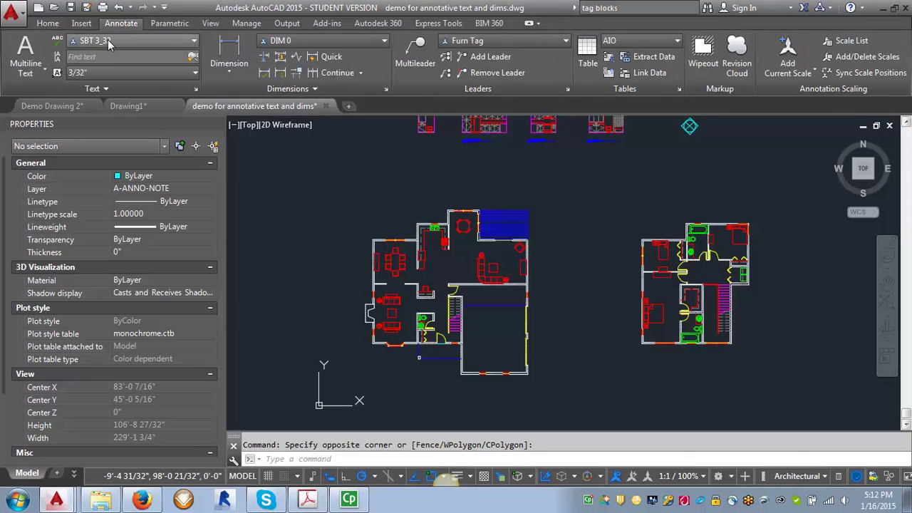
{"action": "left_click", "coordinate": [194, 42]}
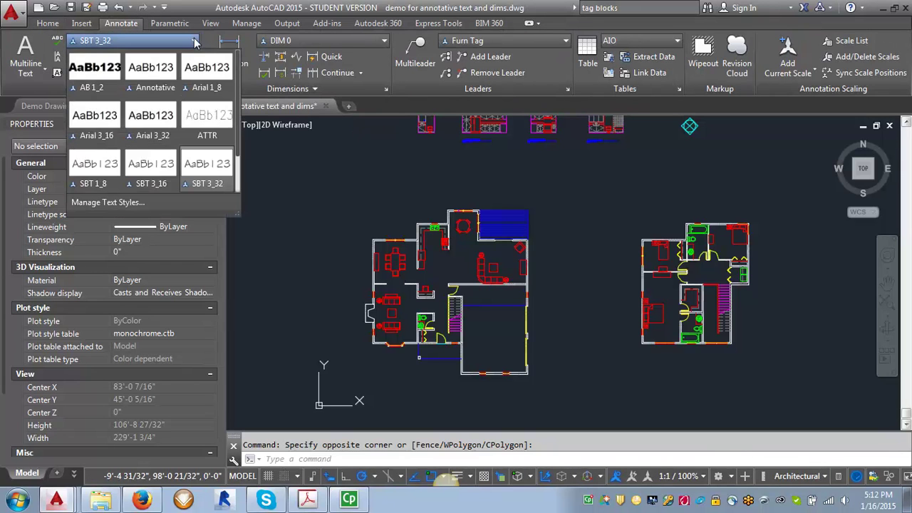
{"action": "left_click", "coordinate": [333, 183]}
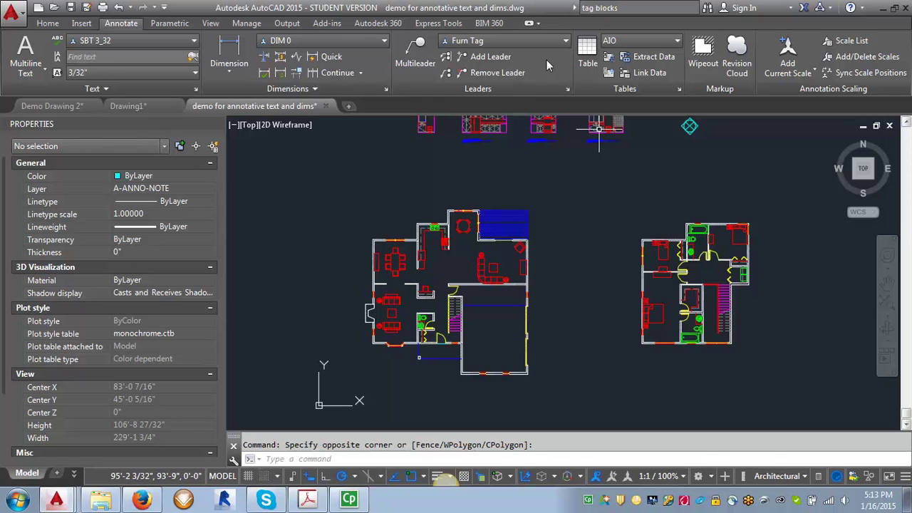
{"action": "left_click", "coordinate": [52, 24]}
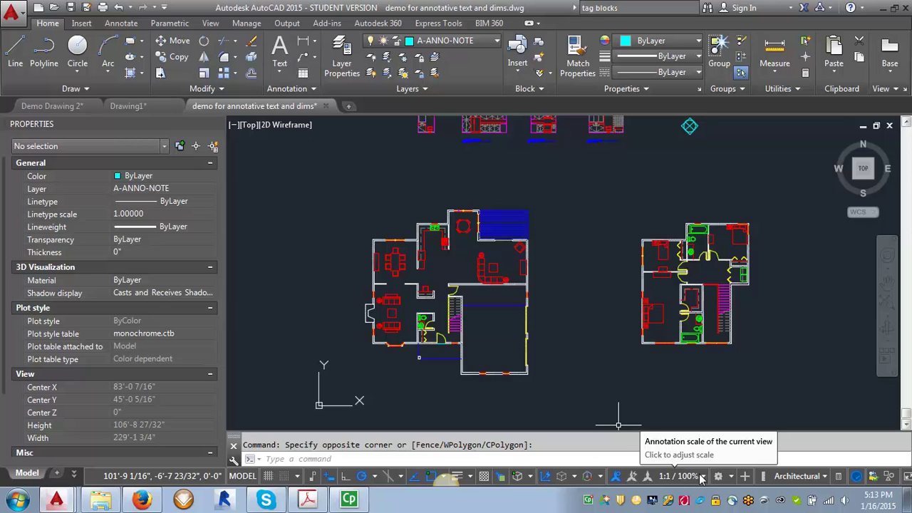
Step: Set the annotation scale to 1/8" = 1'-0" and zoom in on the plan
{"action": "left_click", "coordinate": [703, 476]}
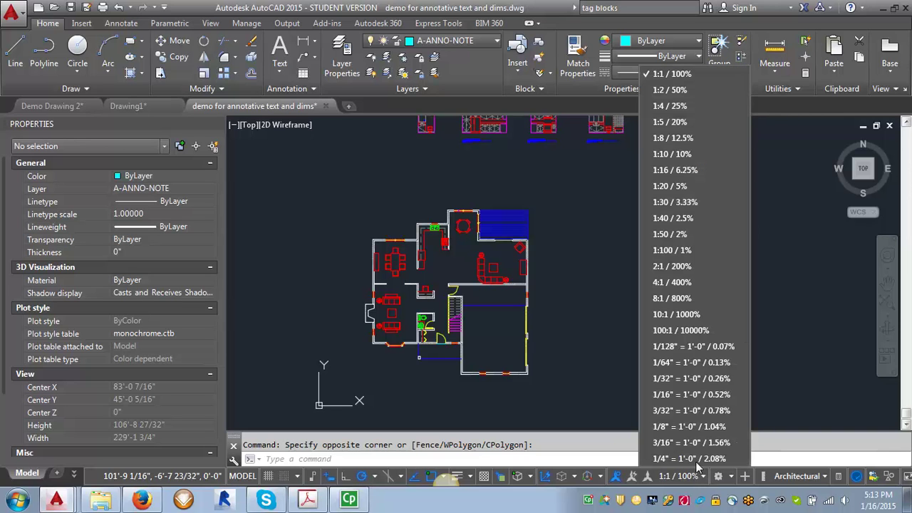
{"action": "key", "text": "Escape"}
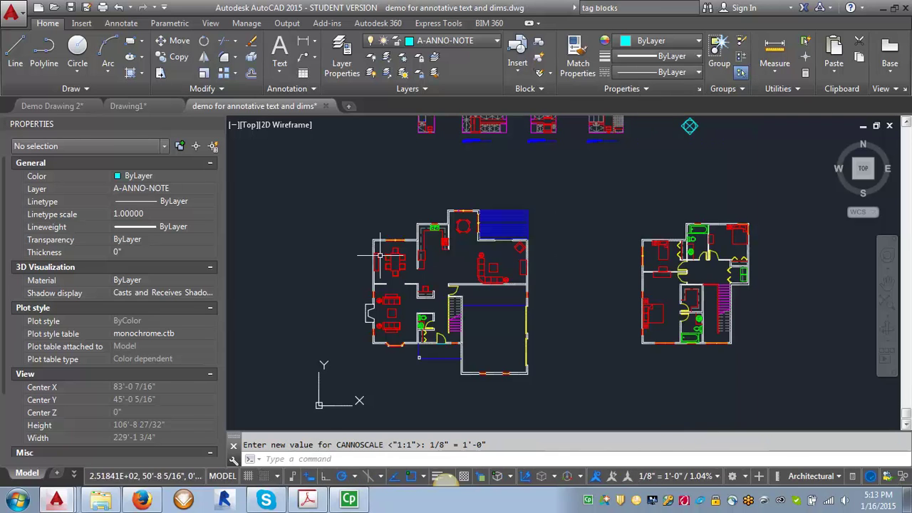
{"action": "scroll", "coordinate": [427, 221], "scroll_direction": "up", "scroll_amount": 4}
{"action": "scroll", "coordinate": [423, 313], "scroll_direction": "up", "scroll_amount": 2}
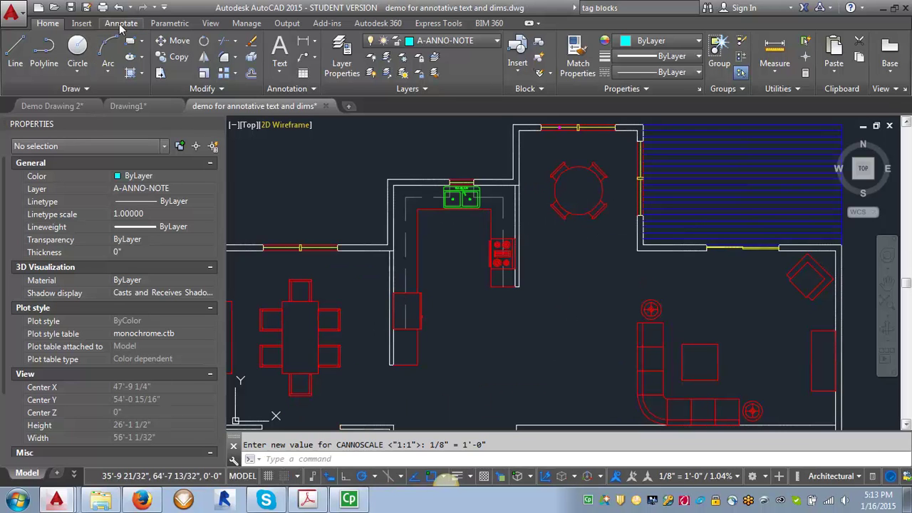
Step: Add a capitalized multiline text note reading KITCHEN in the kitchen
{"action": "left_click", "coordinate": [122, 23]}
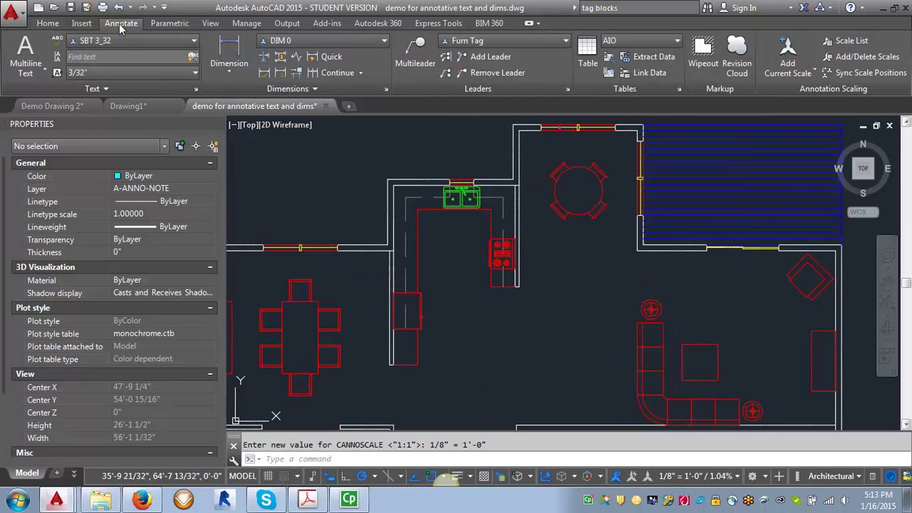
{"action": "left_click", "coordinate": [25, 52]}
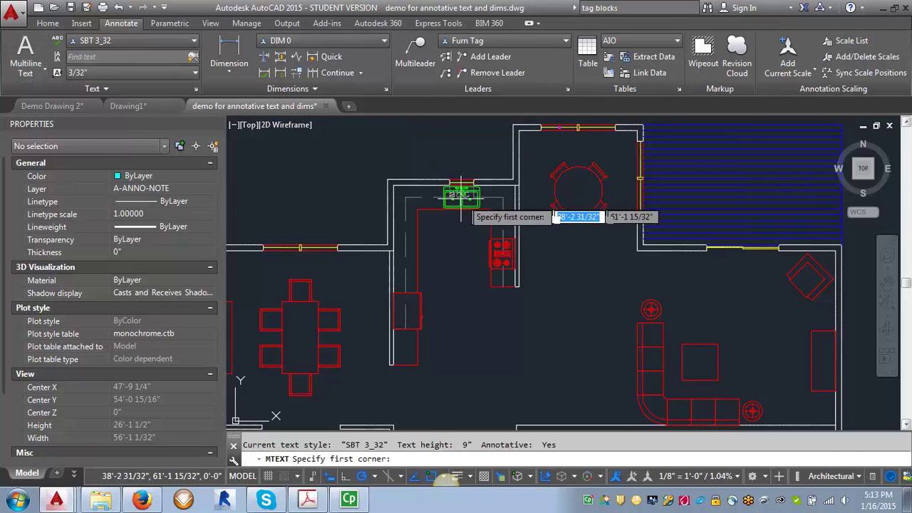
{"action": "left_click", "coordinate": [417, 251]}
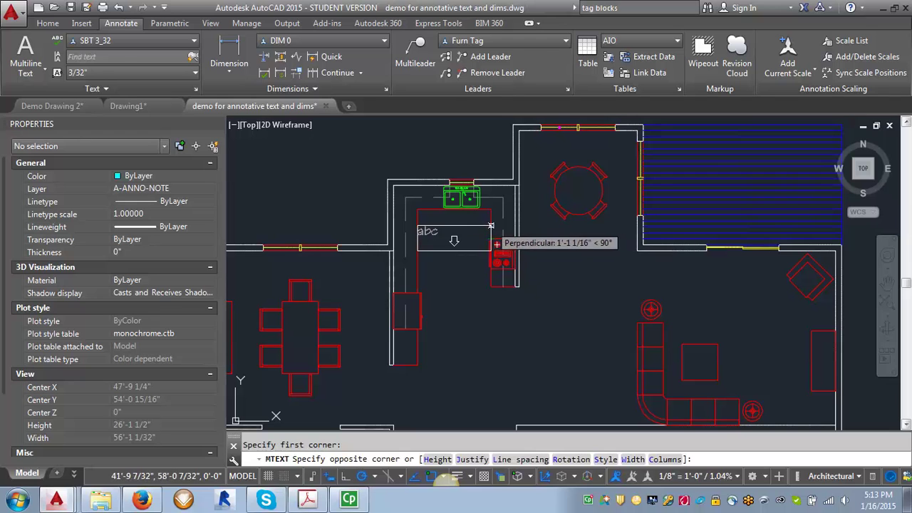
{"action": "left_click", "coordinate": [490, 226]}
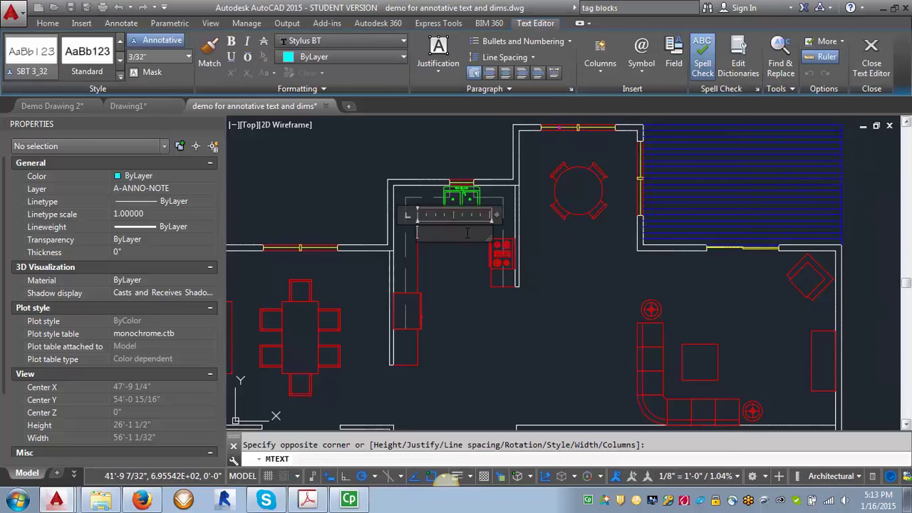
{"action": "key", "text": "Caps_Lock"}
{"action": "type", "text": "KITCHEN"}
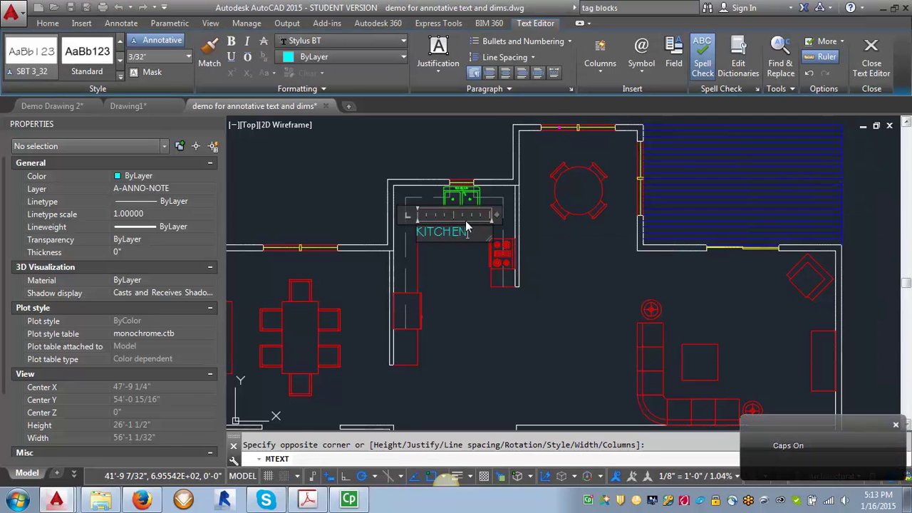
{"action": "left_click", "coordinate": [481, 334]}
Step: Move the KITCHEN note beside the range
{"action": "left_click", "coordinate": [442, 239]}
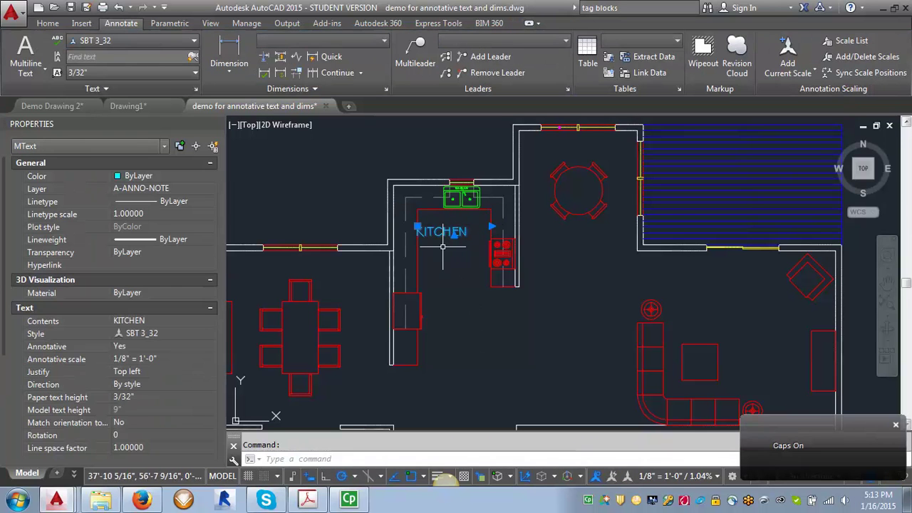
{"action": "type", "text": "M"}
{"action": "key", "text": "Return"}
{"action": "left_click", "coordinate": [445, 231]}
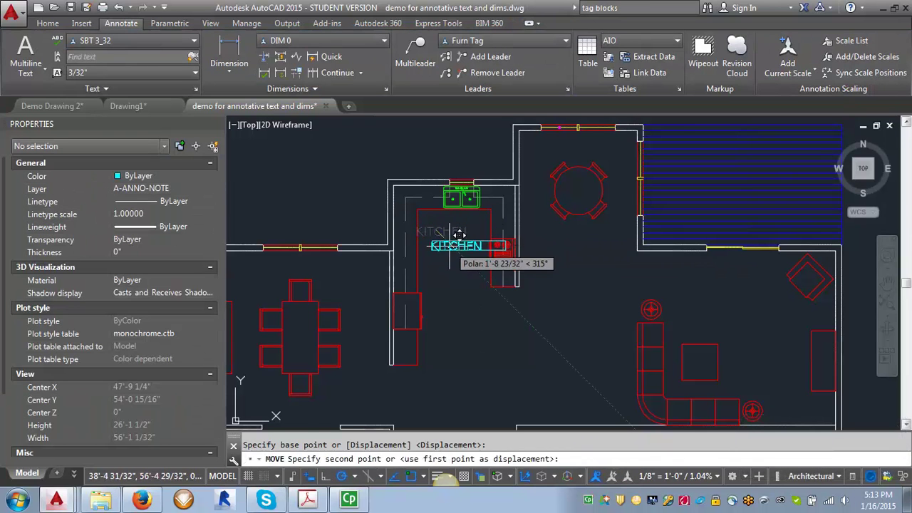
{"action": "left_click", "coordinate": [460, 235]}
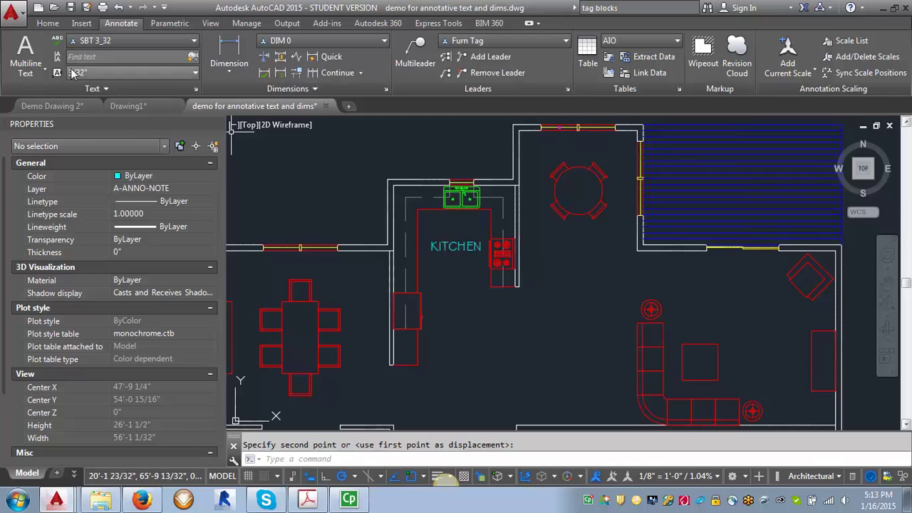
Step: Add a BREAKFAST AREA text note near the breakfast table
{"action": "left_click", "coordinate": [43, 65]}
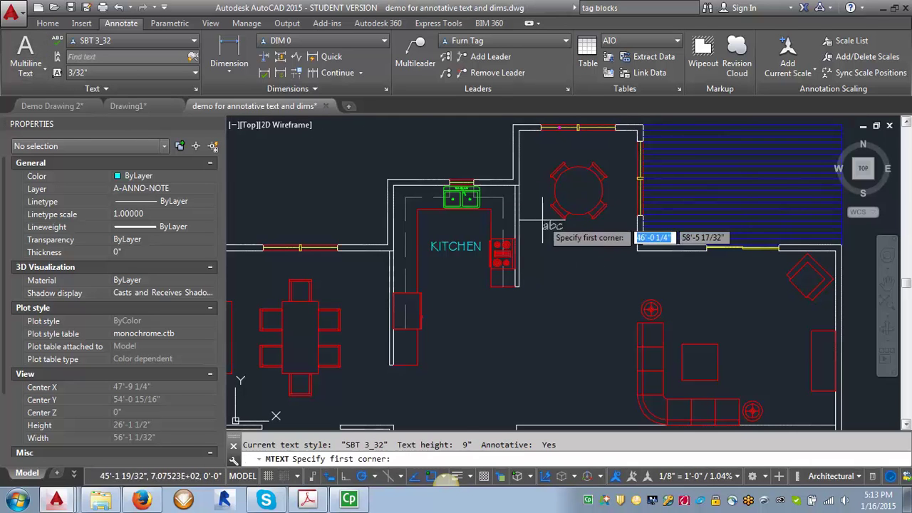
{"action": "left_click", "coordinate": [540, 253]}
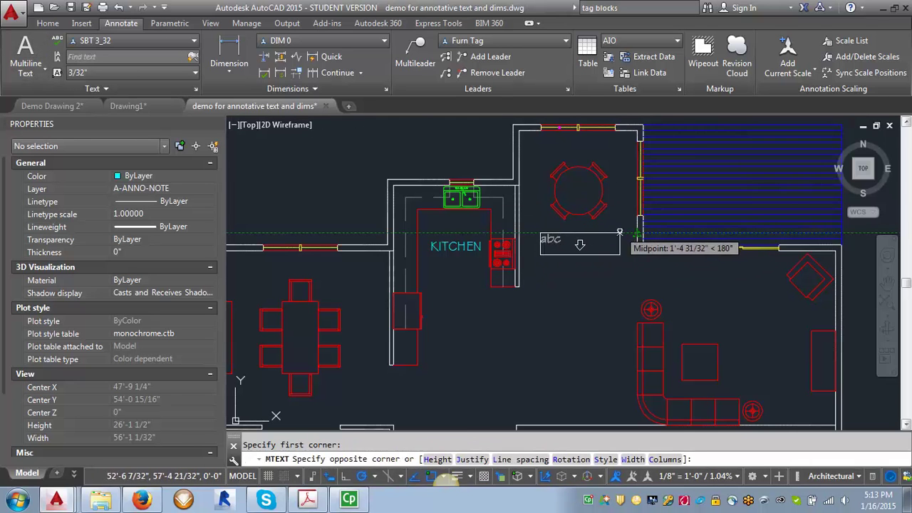
{"action": "left_click", "coordinate": [618, 232]}
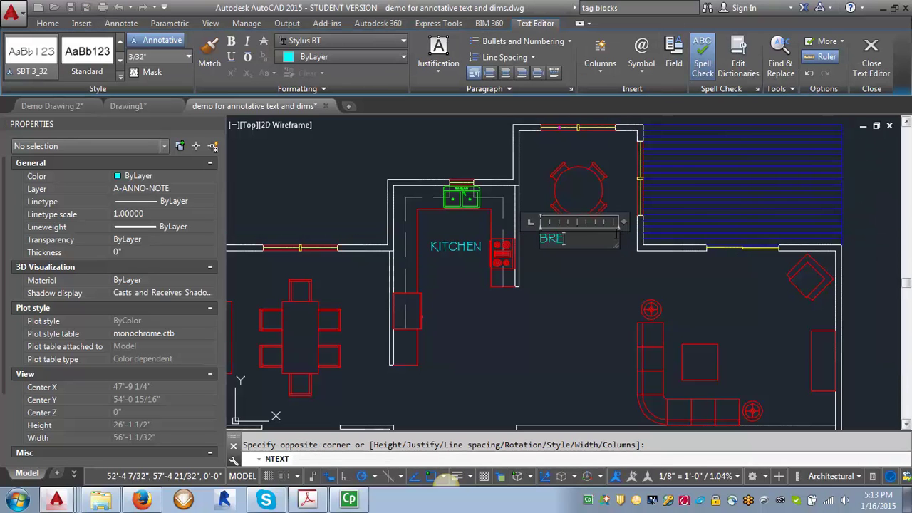
{"action": "type", "text": "BREAKFAST AREA"}
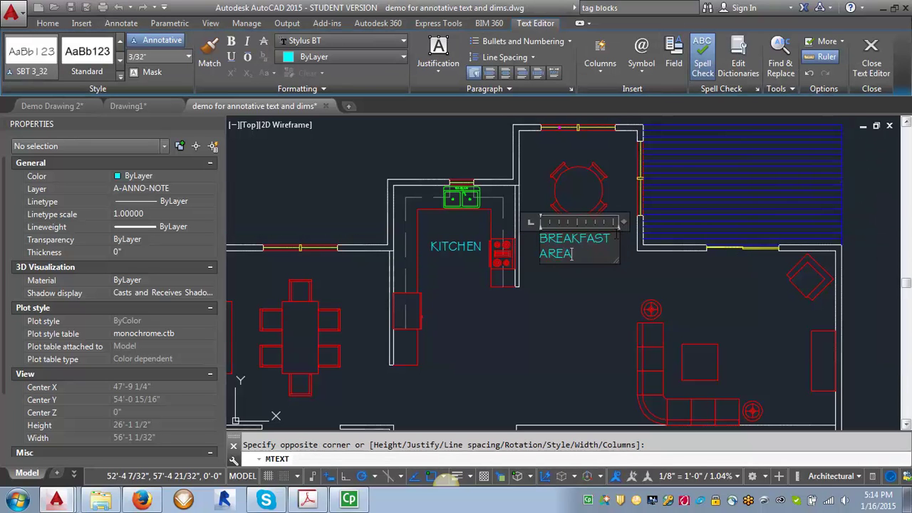
{"action": "left_click", "coordinate": [587, 298]}
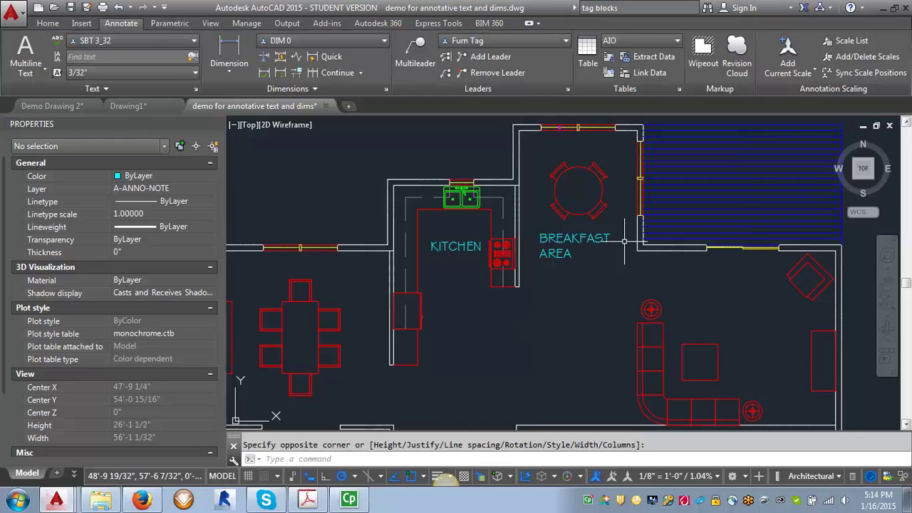
{"action": "scroll", "coordinate": [639, 224], "scroll_direction": "down", "scroll_amount": 2}
{"action": "scroll", "coordinate": [417, 295], "scroll_direction": "up", "scroll_amount": 2}
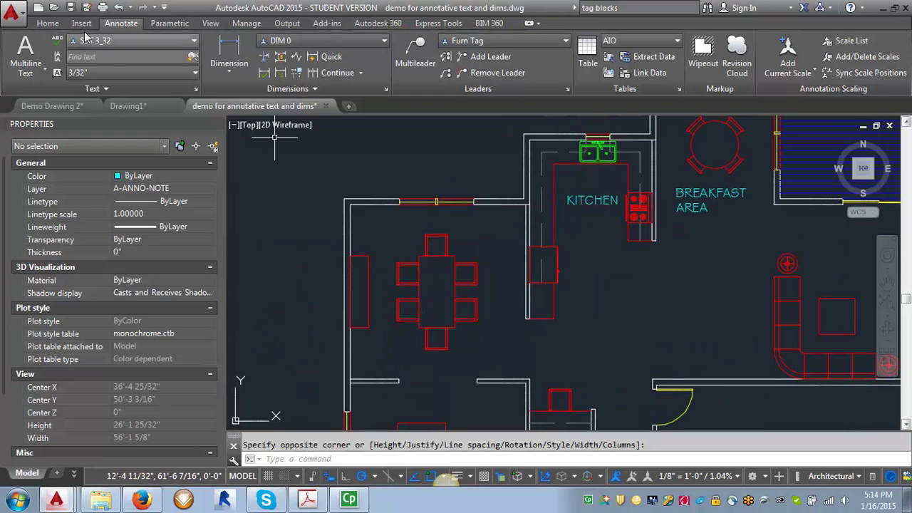
Step: Add a two-line DINING ROOM text note over the dining table
{"action": "left_click", "coordinate": [26, 53]}
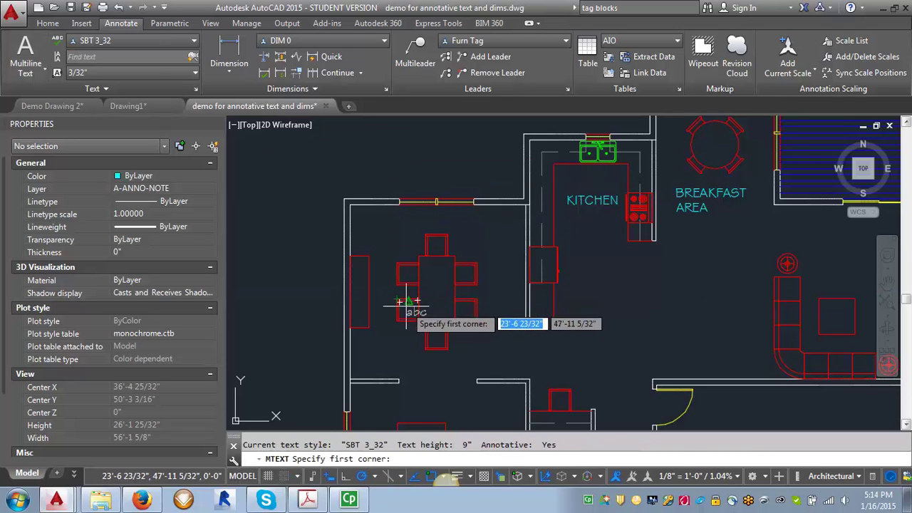
{"action": "left_click", "coordinate": [408, 273]}
{"action": "left_click", "coordinate": [468, 287]}
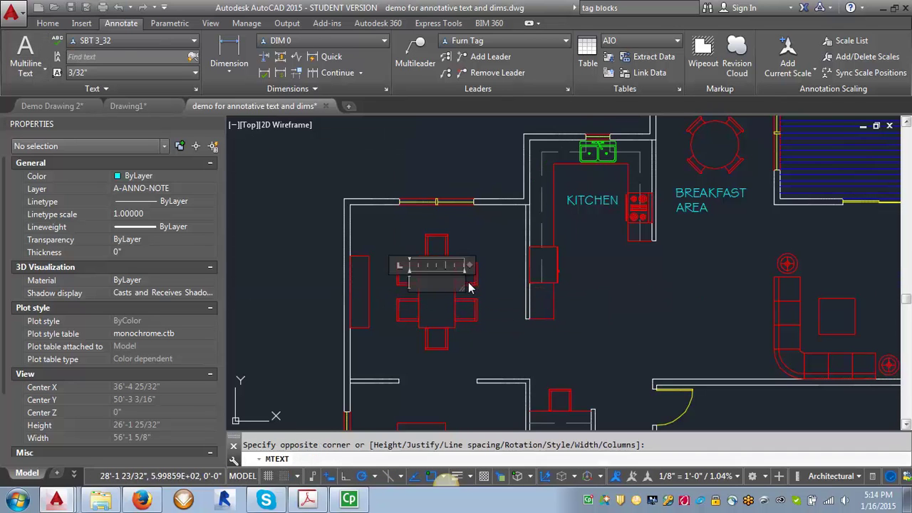
{"action": "type", "text": "DINING"}
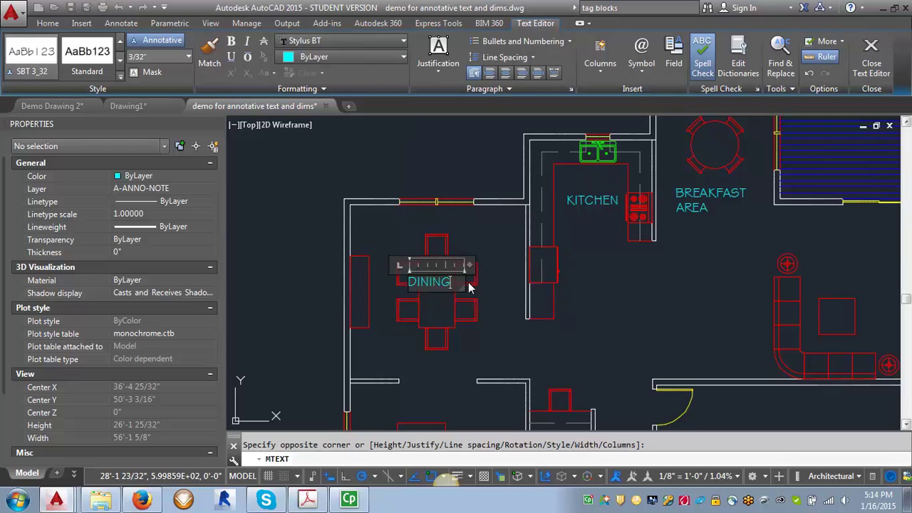
{"action": "key", "text": "Return"}
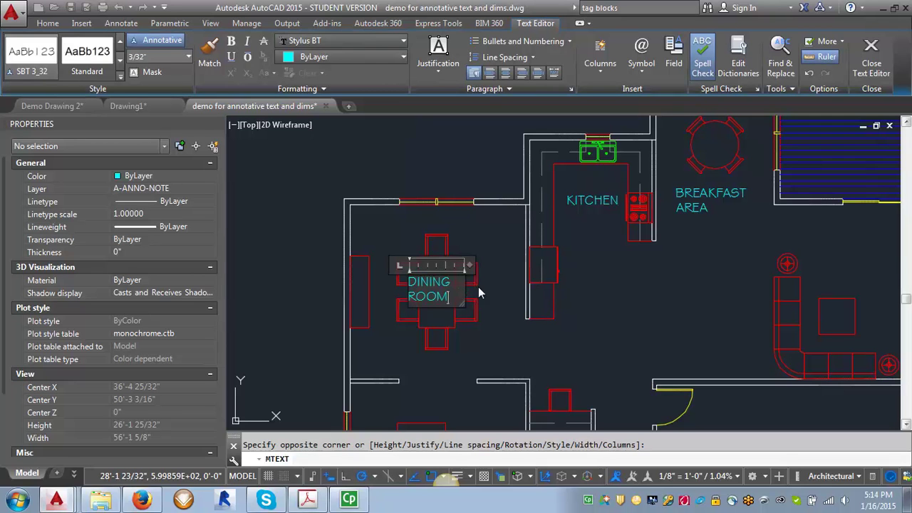
{"action": "type", "text": "ROOM"}
{"action": "left_click", "coordinate": [496, 296]}
Step: Move the DINING ROOM note slightly down and right, then zoom out
{"action": "left_click", "coordinate": [439, 281]}
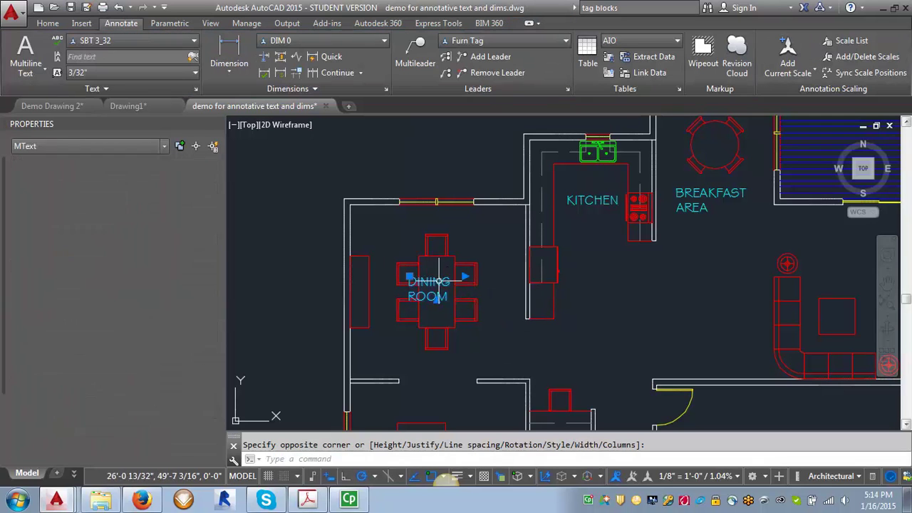
{"action": "type", "text": "m"}
{"action": "key", "text": "Return"}
{"action": "left_click", "coordinate": [500, 346]}
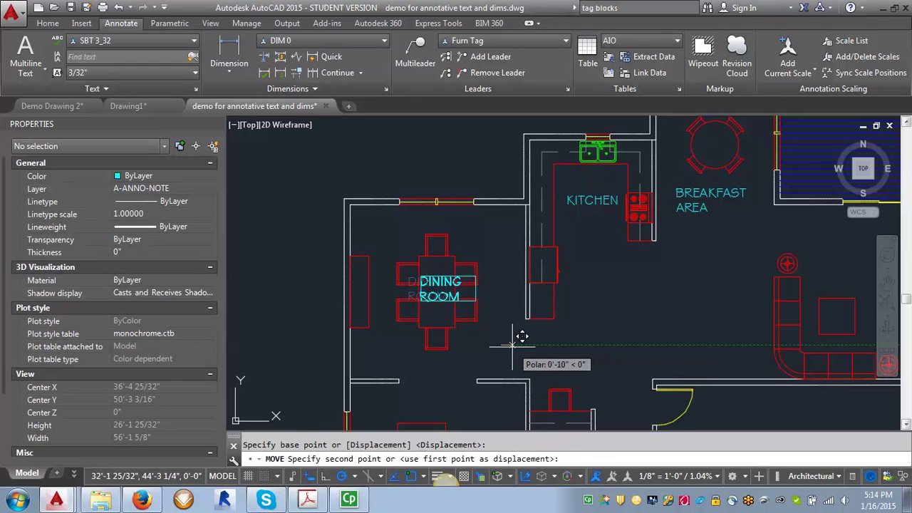
{"action": "left_click", "coordinate": [507, 352]}
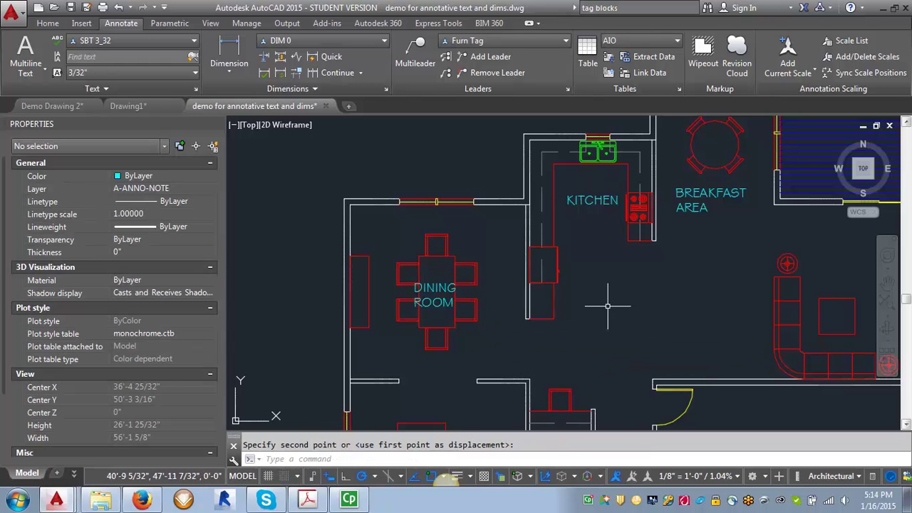
{"action": "scroll", "coordinate": [591, 302], "scroll_direction": "down", "scroll_amount": 4}
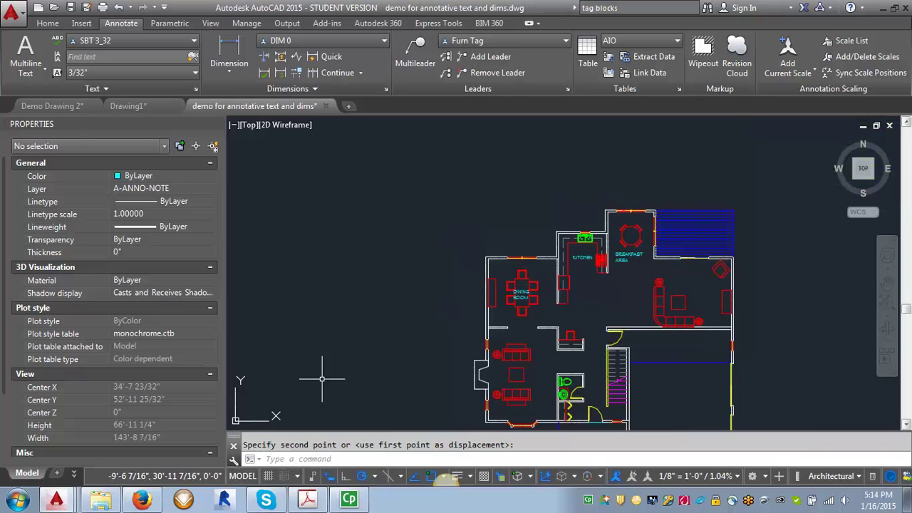
{"action": "left_click", "coordinate": [73, 474]}
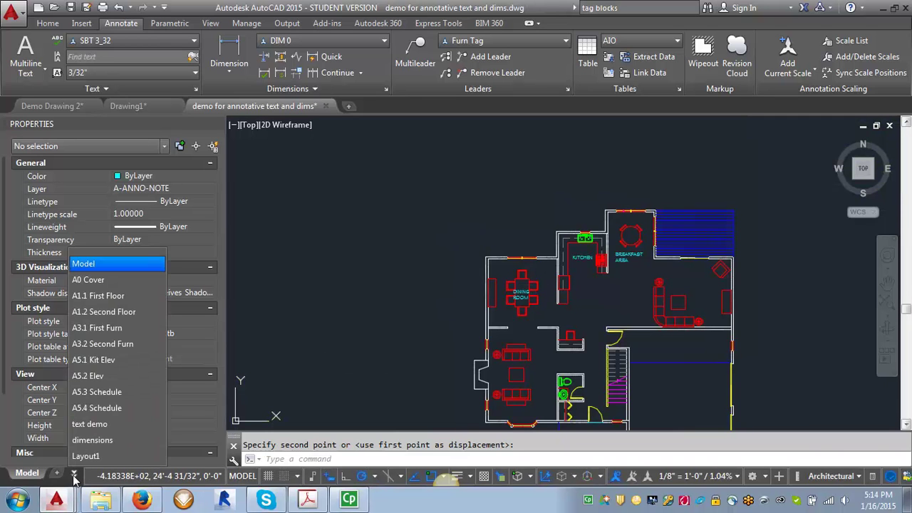
{"action": "left_click", "coordinate": [98, 424]}
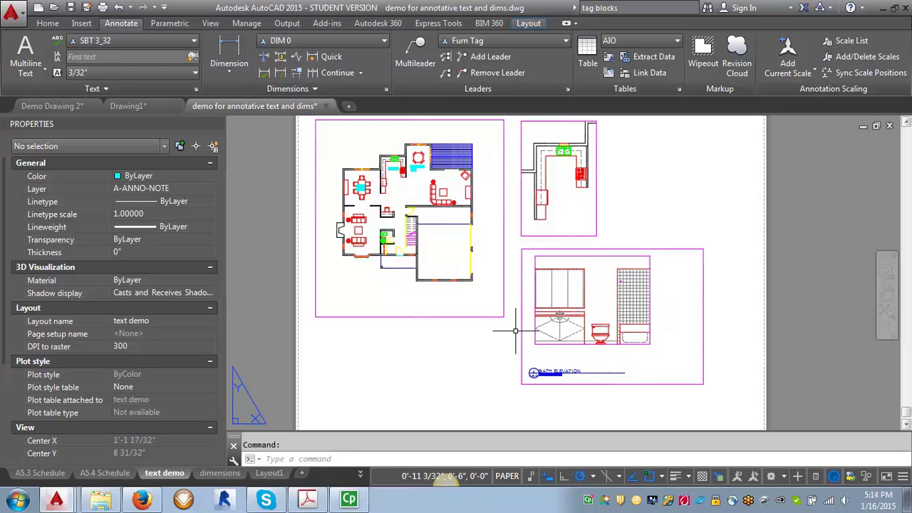
{"action": "left_click", "coordinate": [360, 474]}
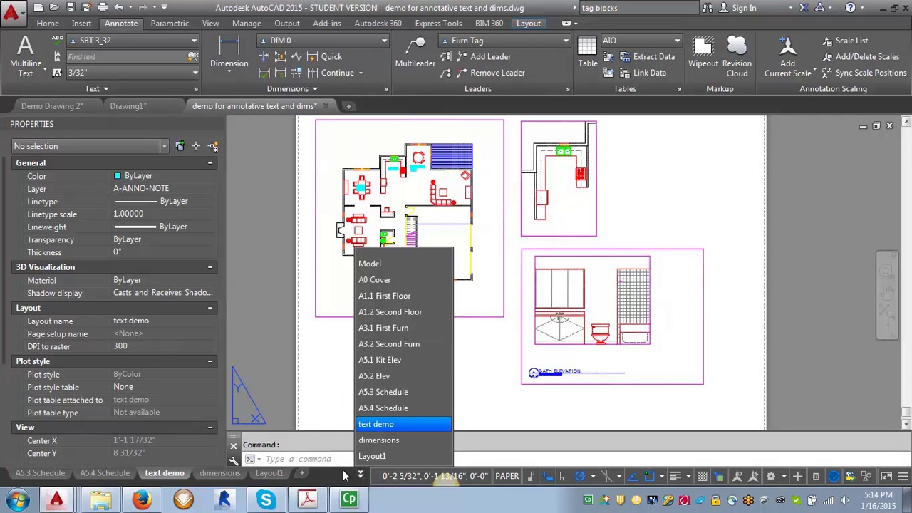
{"action": "left_click", "coordinate": [384, 264]}
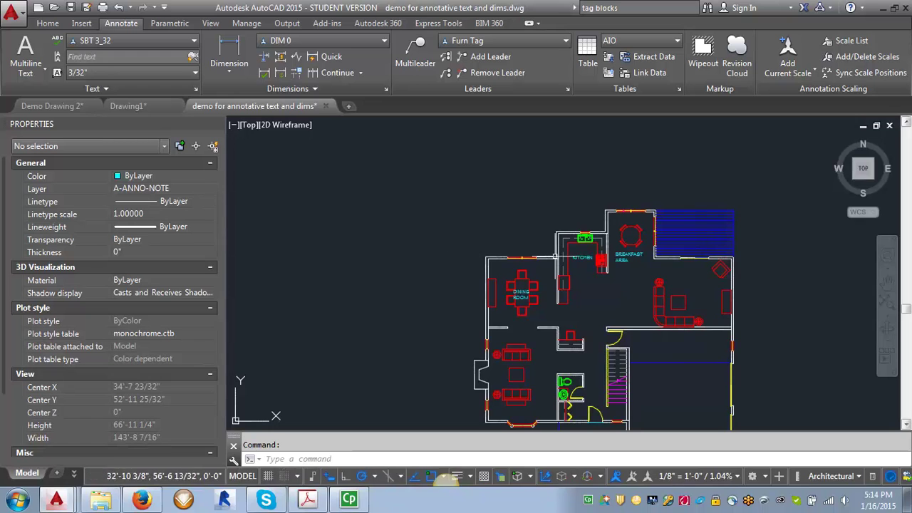
Step: In Properties, add 1/4" = 1'-0" to the KITCHEN label's annotative scale list
{"action": "scroll", "coordinate": [588, 255], "scroll_direction": "up", "scroll_amount": 5}
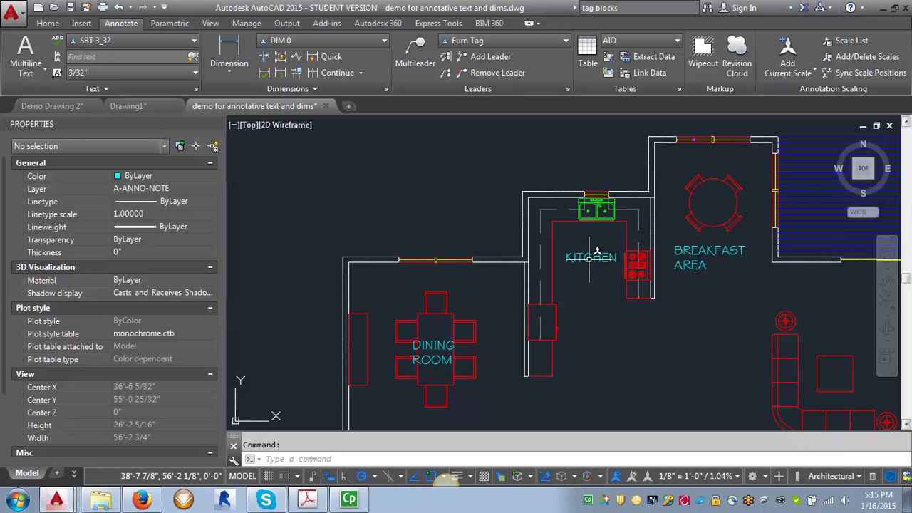
{"action": "mouse_move", "coordinate": [585, 260]}
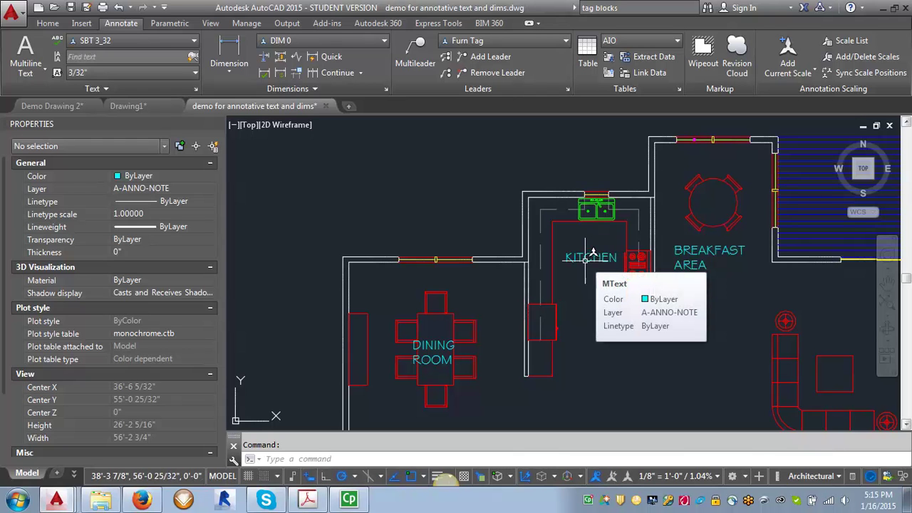
{"action": "left_click", "coordinate": [585, 260]}
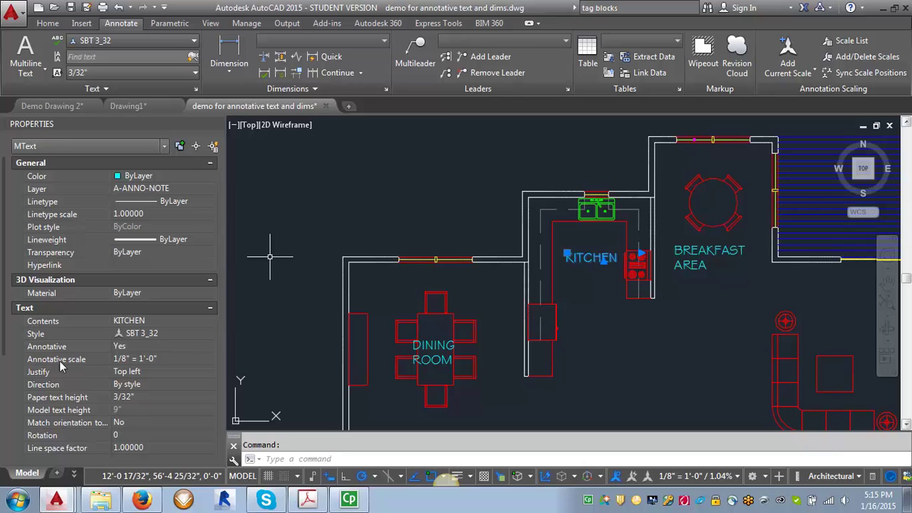
{"action": "left_click", "coordinate": [201, 359]}
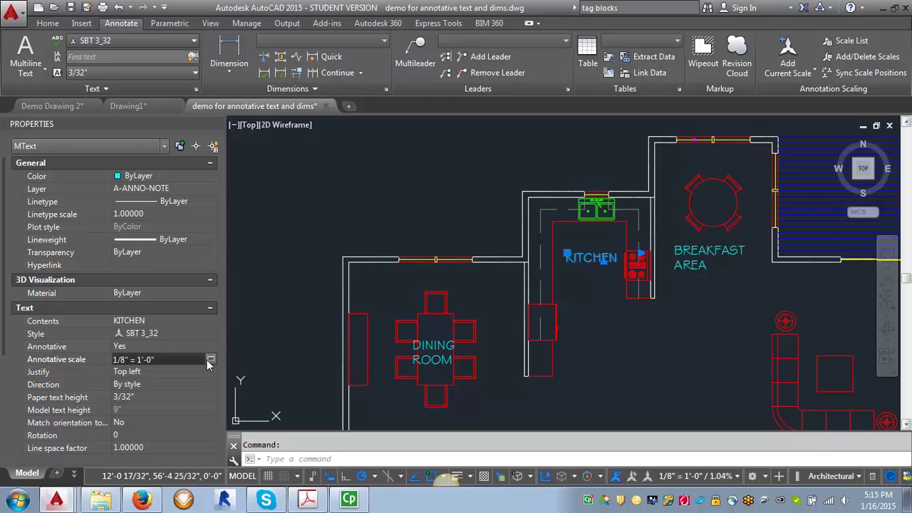
{"action": "left_click", "coordinate": [212, 360]}
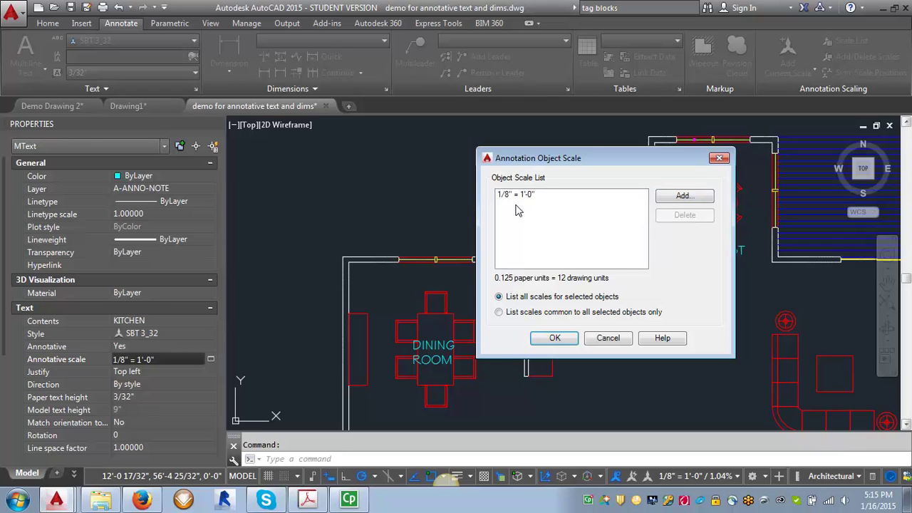
{"action": "left_click", "coordinate": [684, 196]}
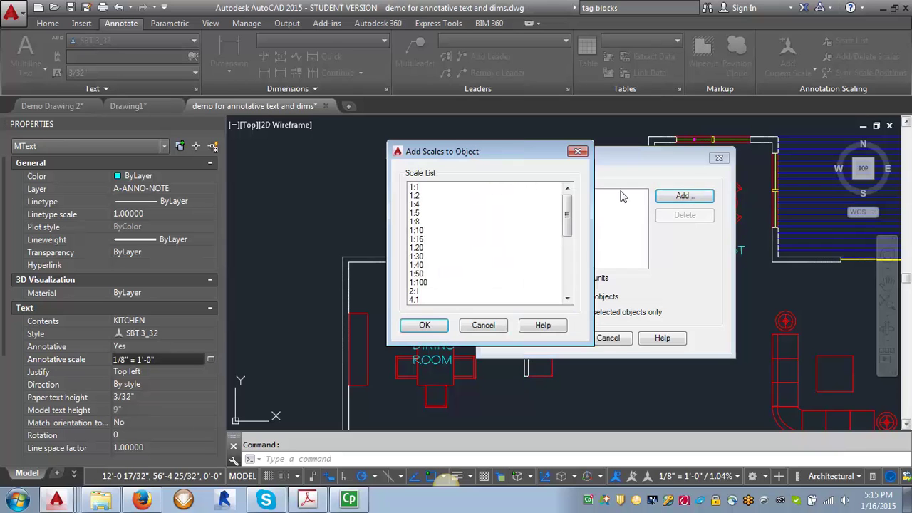
{"action": "left_click_drag", "start_coordinate": [568, 209], "coordinate": [567, 252]}
{"action": "left_click", "coordinate": [435, 273]}
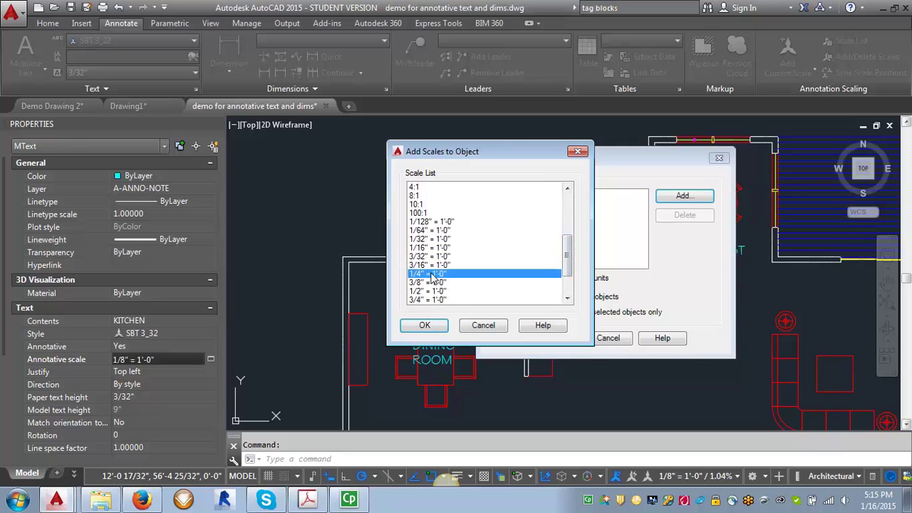
{"action": "left_click", "coordinate": [425, 325]}
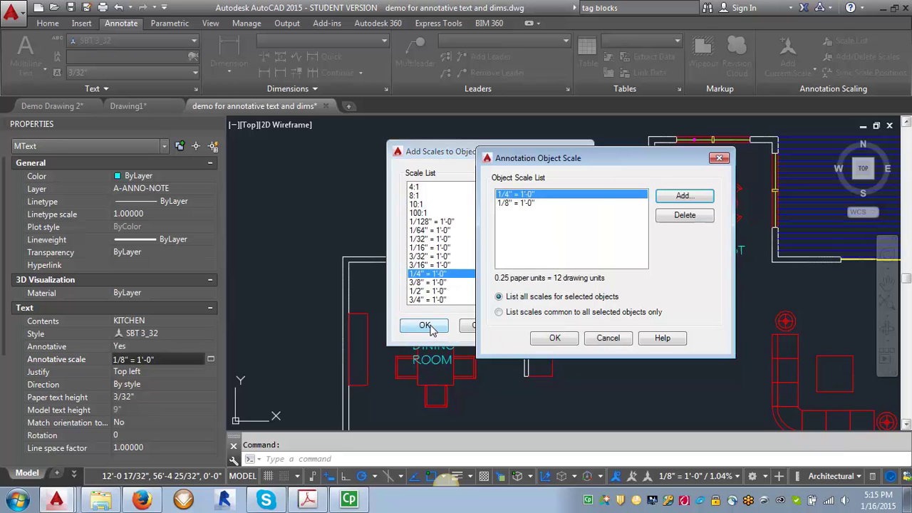
{"action": "left_click", "coordinate": [555, 338]}
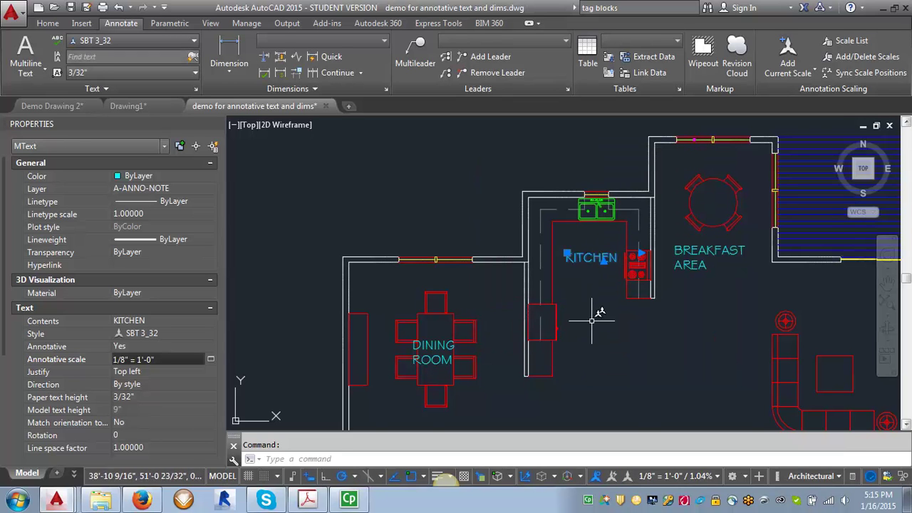
{"action": "key", "text": "Escape"}
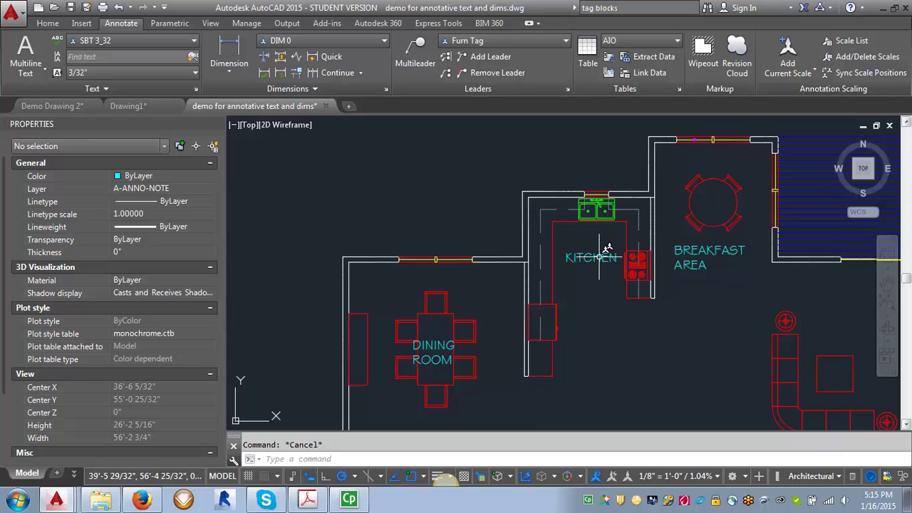
Step: Switch to the text demo layout and zoom to compare KITCHEN in both viewports
{"action": "left_click", "coordinate": [72, 475]}
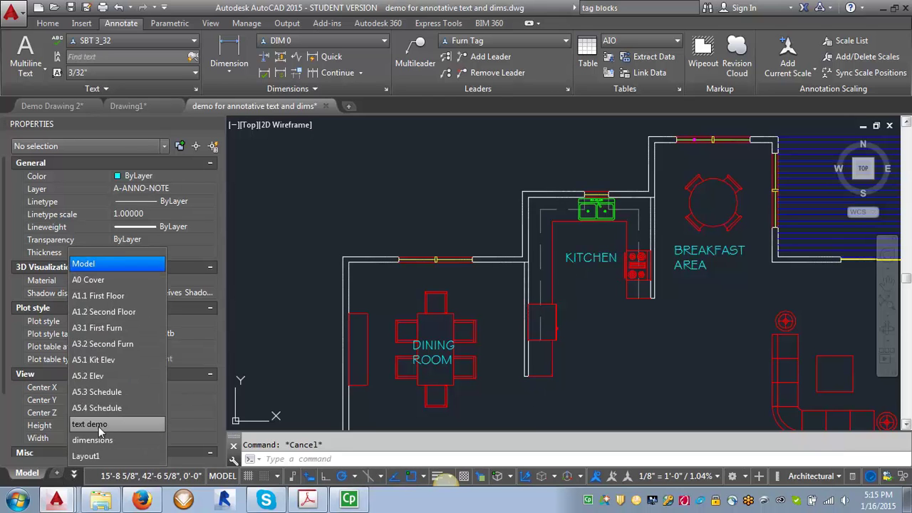
{"action": "left_click", "coordinate": [98, 425]}
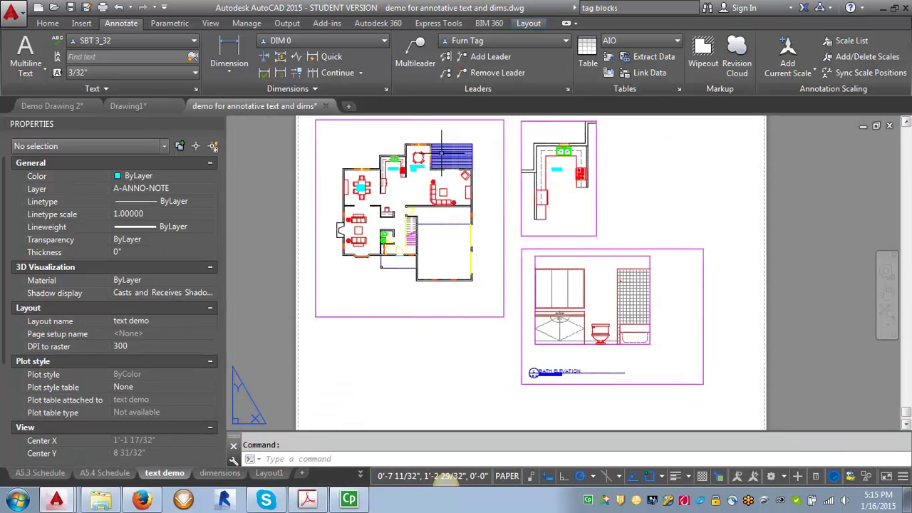
{"action": "scroll", "coordinate": [441, 151], "scroll_direction": "up", "scroll_amount": 2}
{"action": "scroll", "coordinate": [447, 172], "scroll_direction": "up", "scroll_amount": 2}
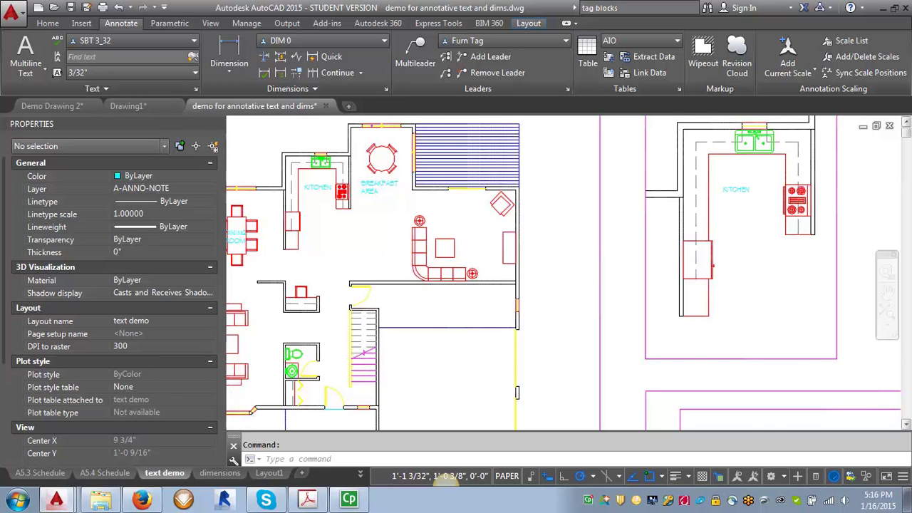
{"action": "scroll", "coordinate": [724, 281], "scroll_direction": "down", "scroll_amount": 2}
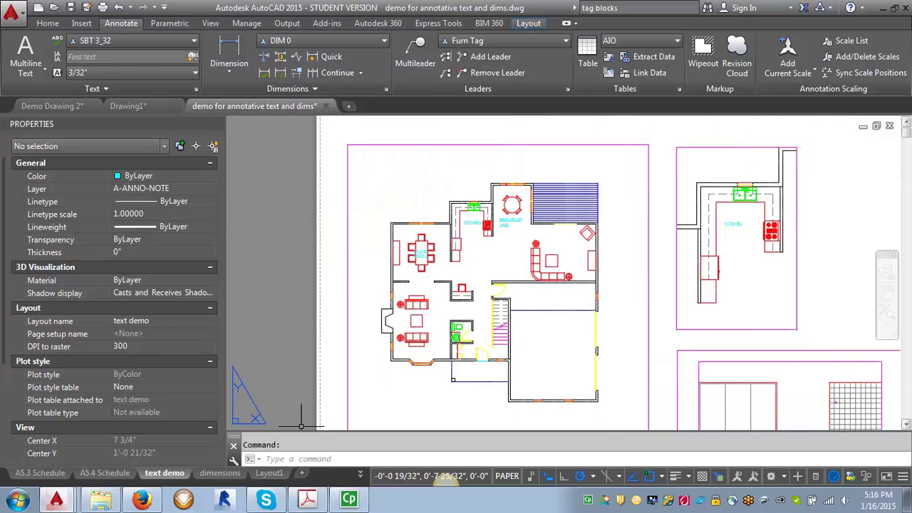
{"action": "left_click", "coordinate": [361, 476]}
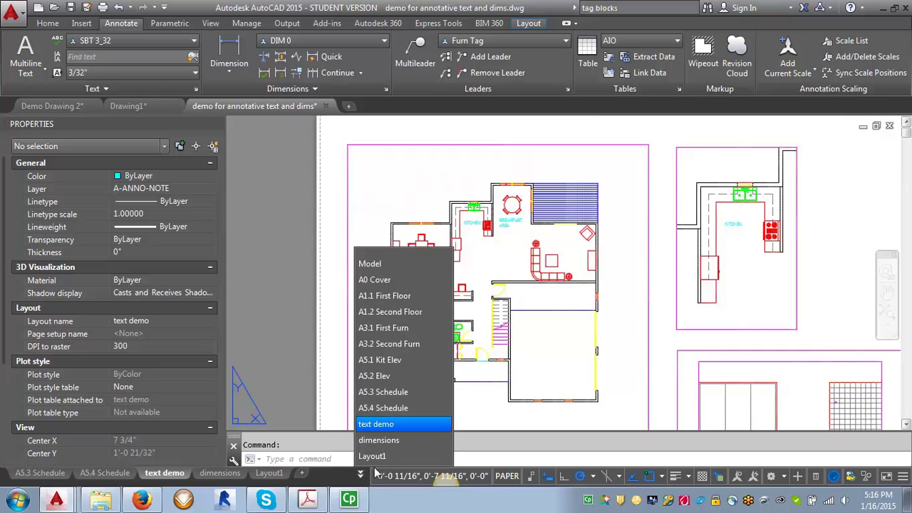
Step: Return to model space and zoom to the floor plan
{"action": "left_click", "coordinate": [399, 261]}
{"action": "scroll", "coordinate": [492, 236], "scroll_direction": "down", "scroll_amount": 10}
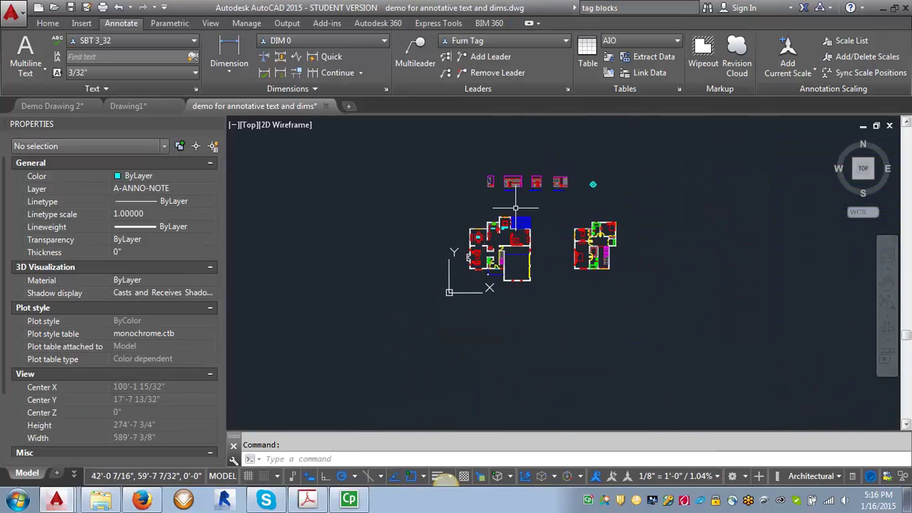
{"action": "scroll", "coordinate": [492, 236], "scroll_direction": "up", "scroll_amount": 5}
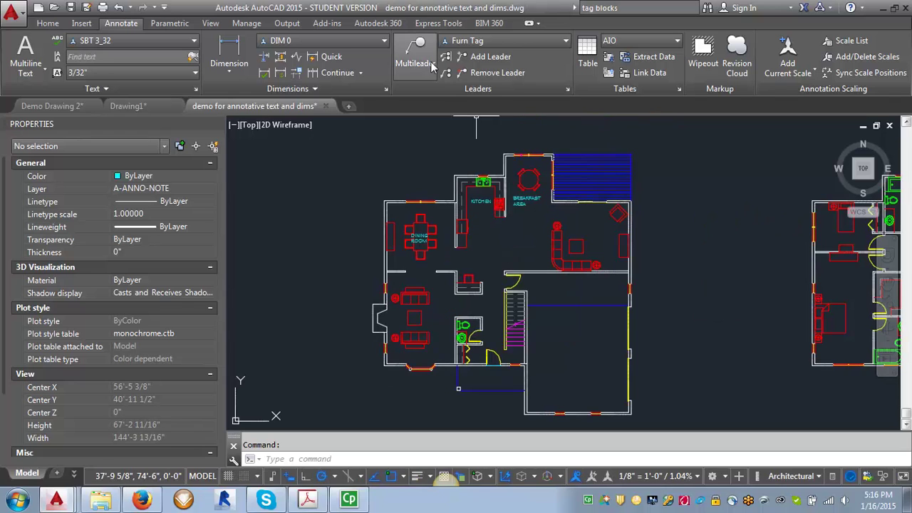
Step: Make Notes the current multileader style instead of Furn Tag
{"action": "left_click", "coordinate": [564, 41]}
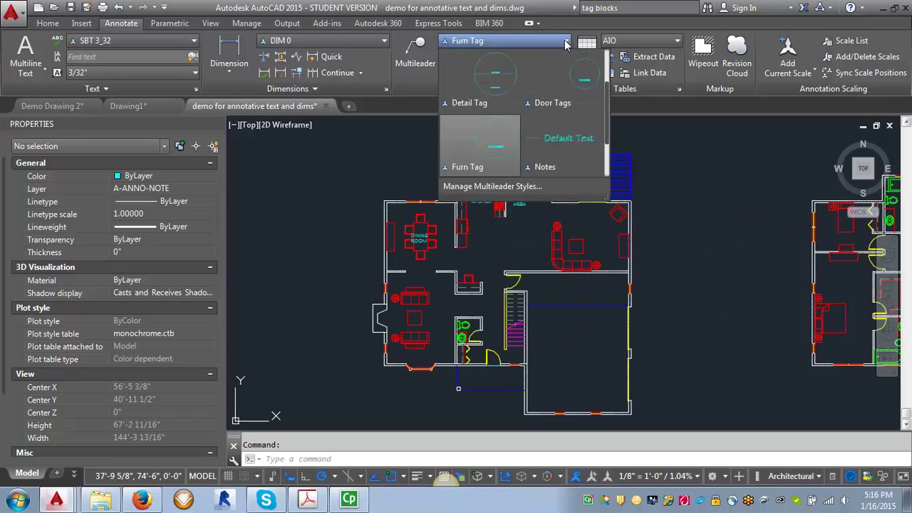
{"action": "left_click", "coordinate": [558, 146]}
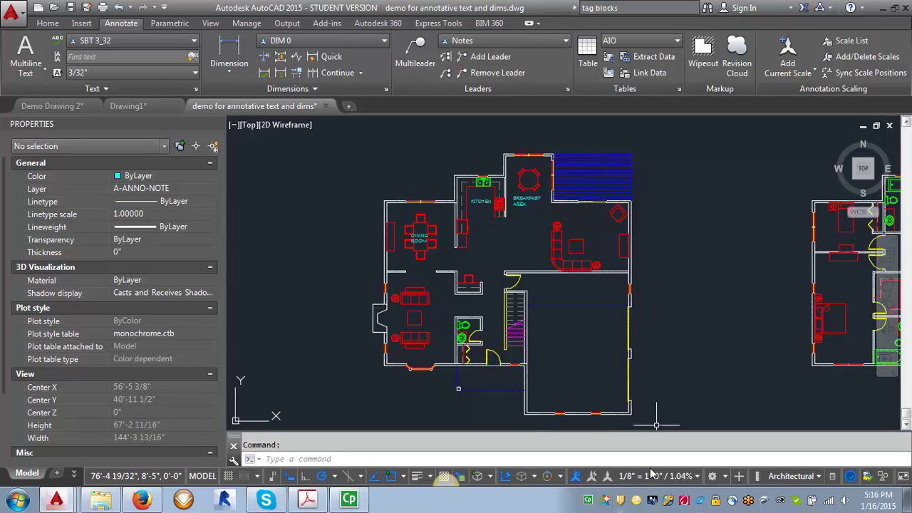
{"action": "scroll", "coordinate": [440, 273], "scroll_direction": "up", "scroll_amount": 3}
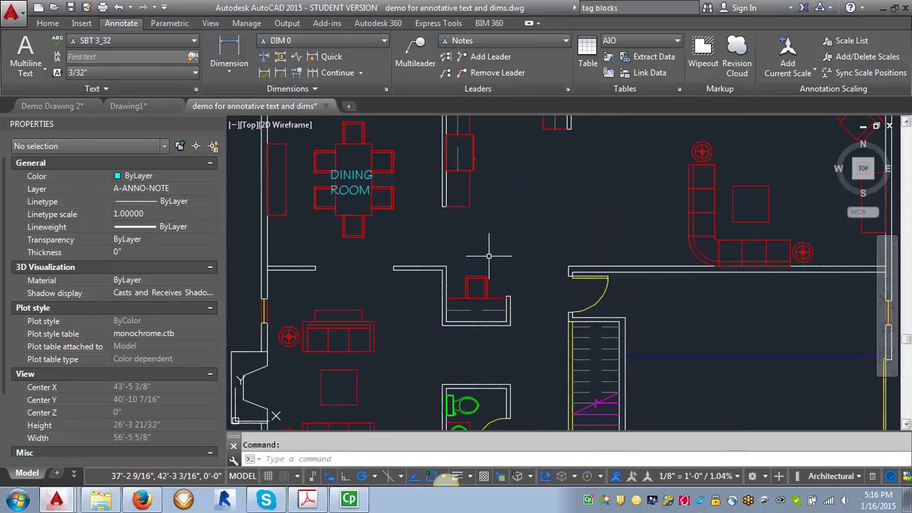
{"action": "scroll", "coordinate": [489, 257], "scroll_direction": "up", "scroll_amount": 3}
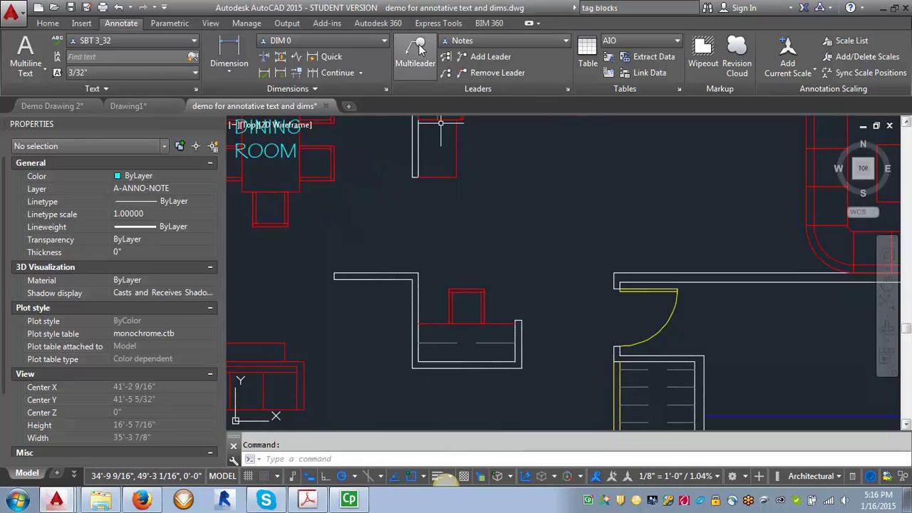
Step: Add a multileader pointing at the built-in desk reading BUILT IN DESK
{"action": "left_click", "coordinate": [418, 51]}
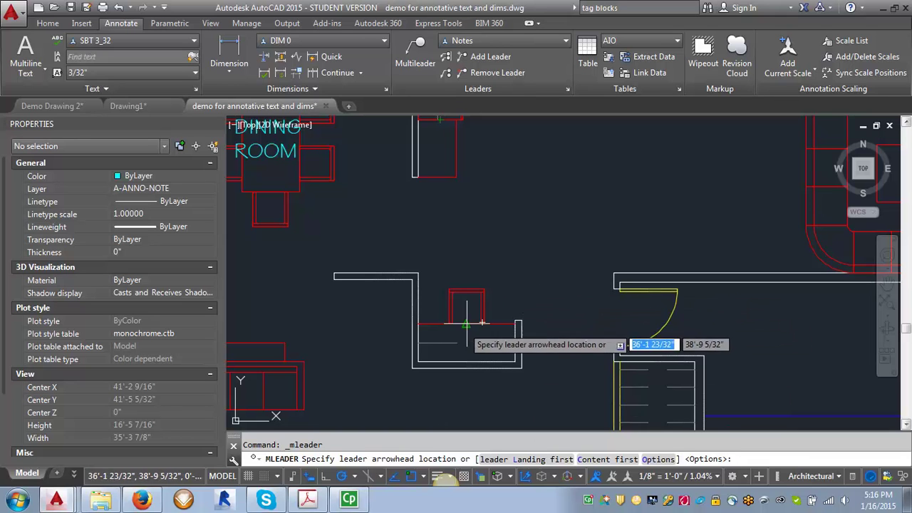
{"action": "left_click", "coordinate": [450, 328]}
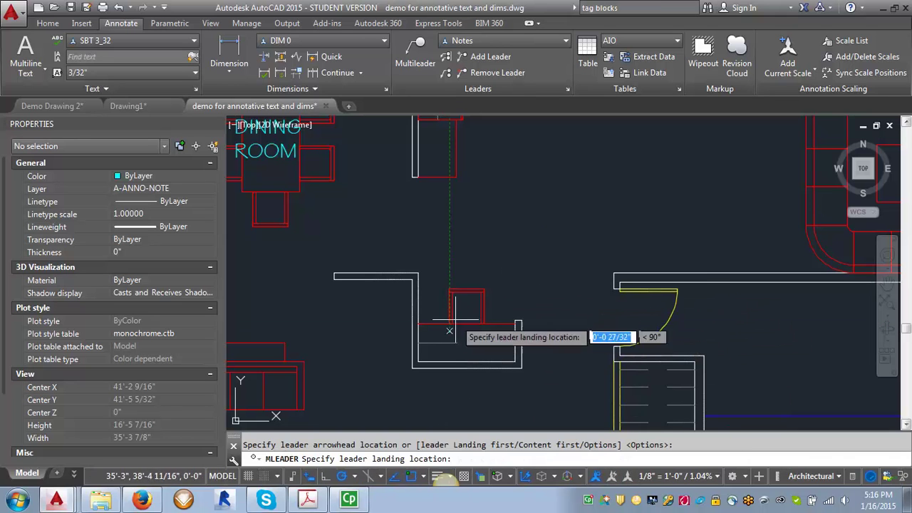
{"action": "left_click", "coordinate": [495, 243]}
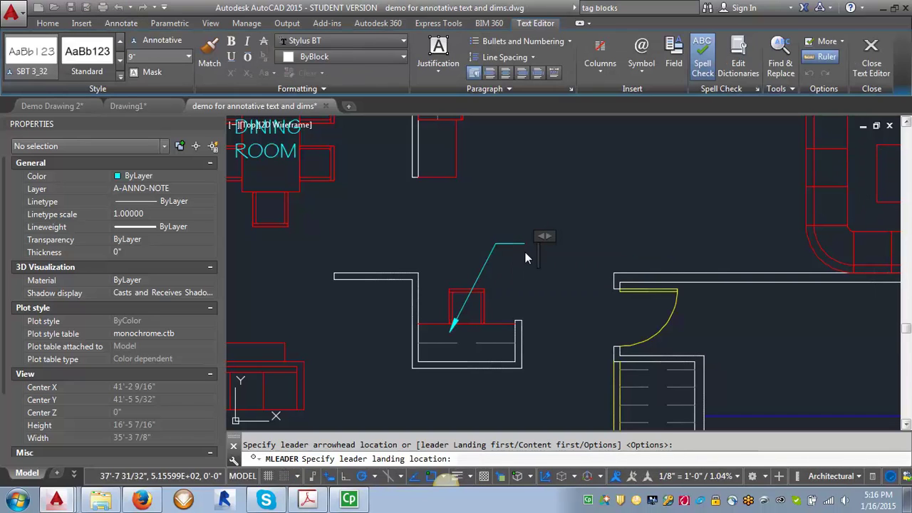
{"action": "type", "text": "BUILT IN DESK"}
{"action": "scroll", "coordinate": [525, 252], "scroll_direction": "up", "scroll_amount": 2}
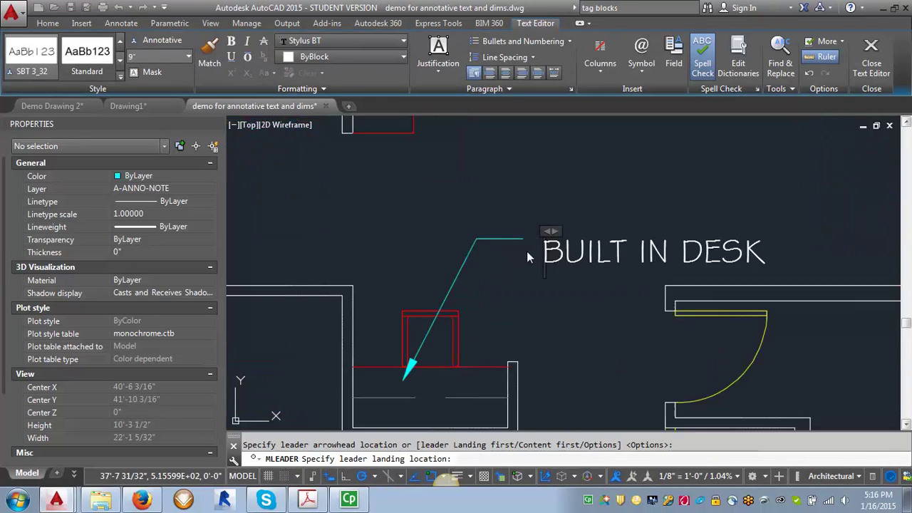
{"action": "left_click", "coordinate": [808, 177]}
{"action": "scroll", "coordinate": [525, 273], "scroll_direction": "down", "scroll_amount": 5}
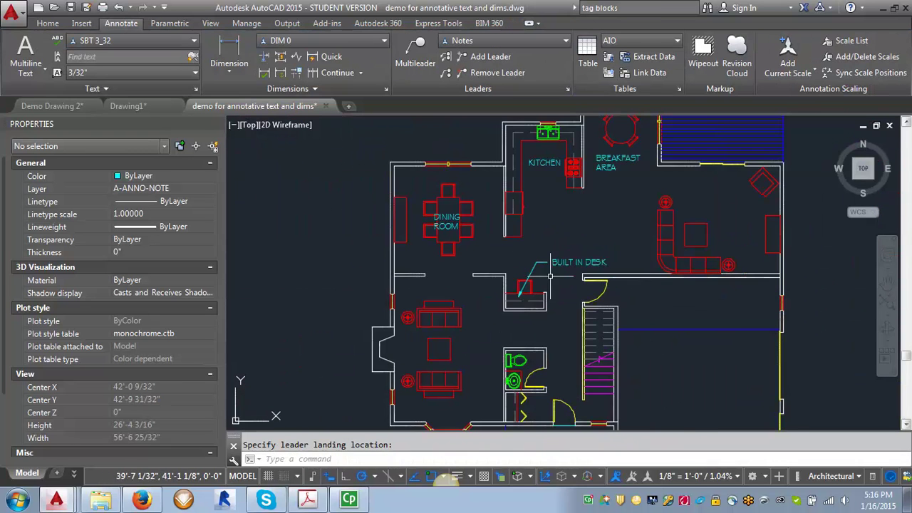
Step: Change the annotation scale to 1/4" = 1'-0" so the annotative labels resize
{"action": "scroll", "coordinate": [533, 279], "scroll_direction": "down", "scroll_amount": 4}
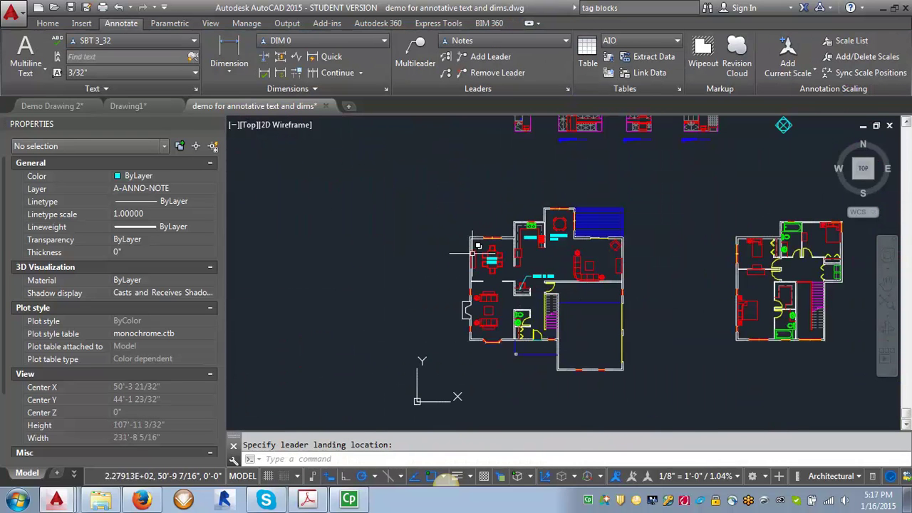
{"action": "scroll", "coordinate": [534, 270], "scroll_direction": "up", "scroll_amount": 2}
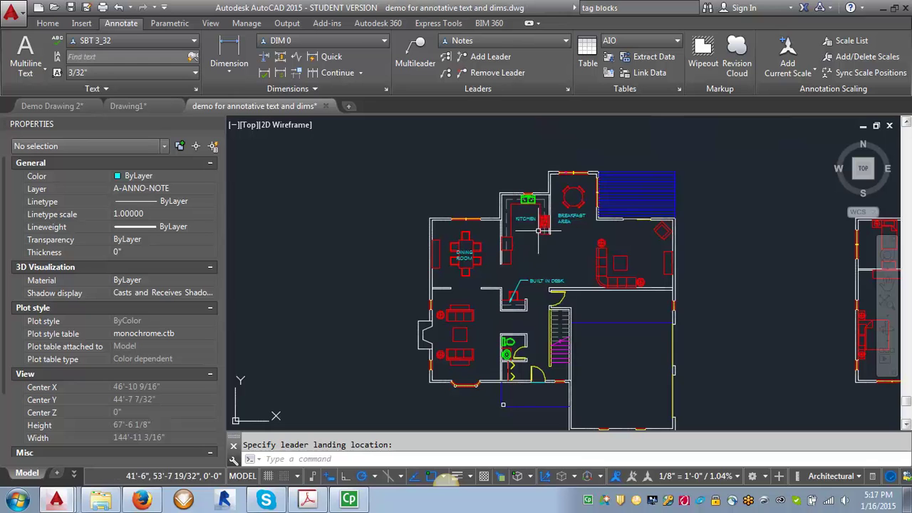
{"action": "scroll", "coordinate": [508, 243], "scroll_direction": "up", "scroll_amount": 3}
{"action": "scroll", "coordinate": [535, 218], "scroll_direction": "up", "scroll_amount": 2}
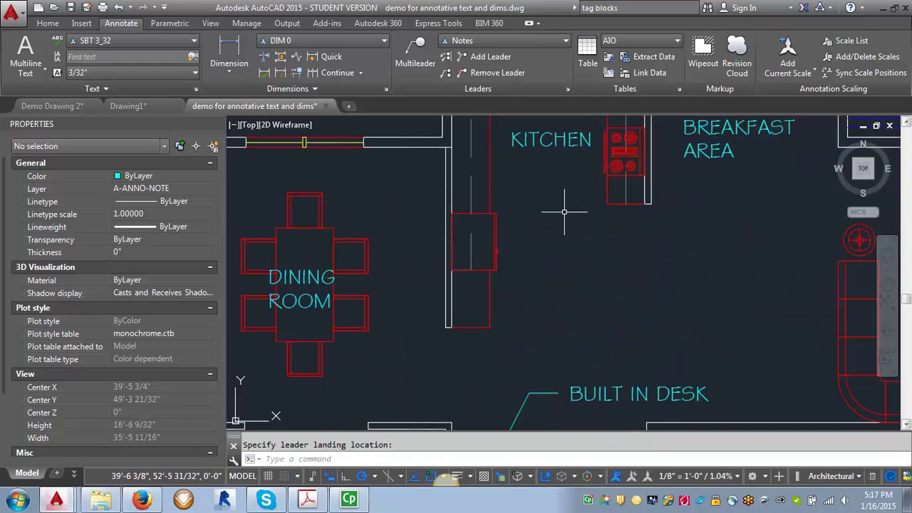
{"action": "left_click", "coordinate": [718, 478]}
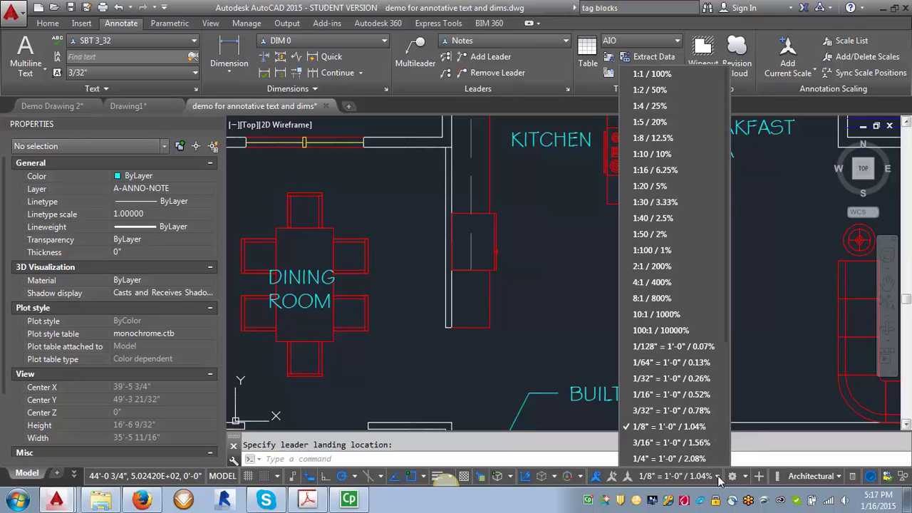
{"action": "left_click", "coordinate": [666, 458]}
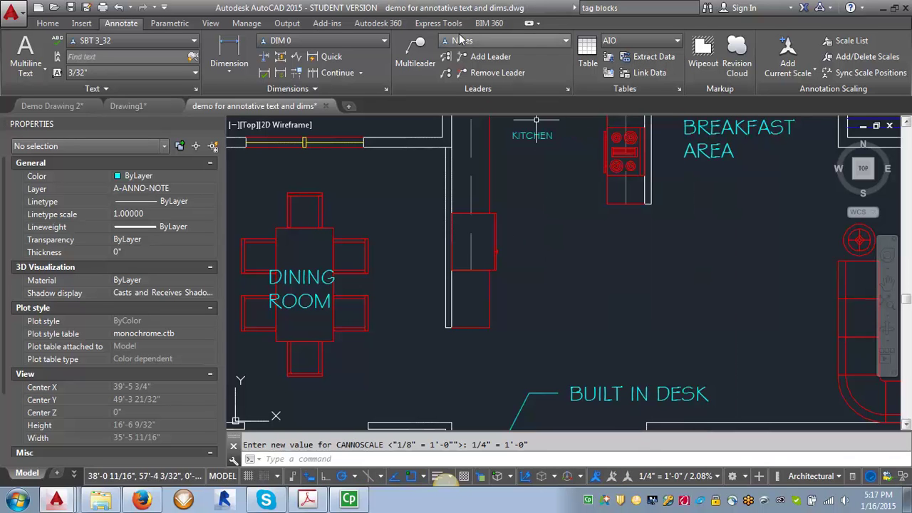
{"action": "left_click", "coordinate": [417, 47]}
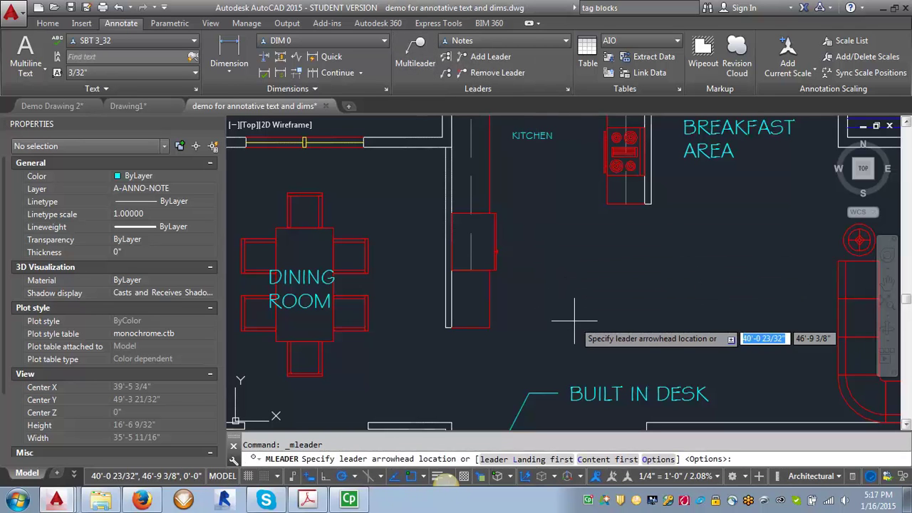
Step: Point a leader at the refrigerator reading SIDE BY SIDE REFRIGERATOR, correcting the typo
{"action": "left_click", "coordinate": [485, 236]}
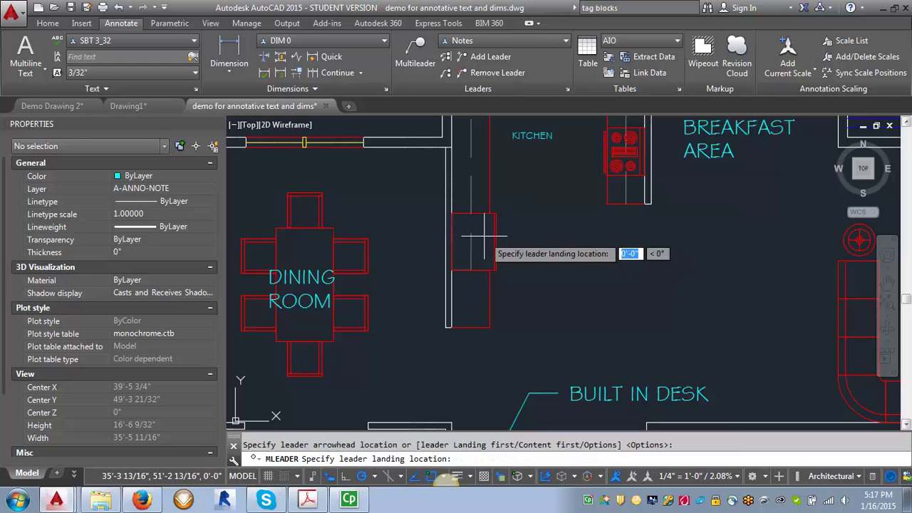
{"action": "left_click", "coordinate": [527, 264]}
{"action": "type", "text": "SIDE BY SI"}
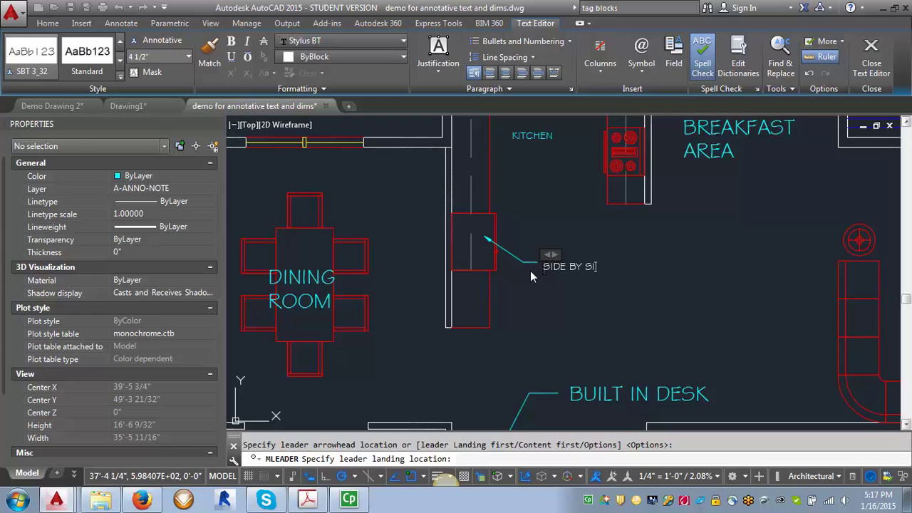
{"action": "type", "text": "DE REFRIGERAOR"}
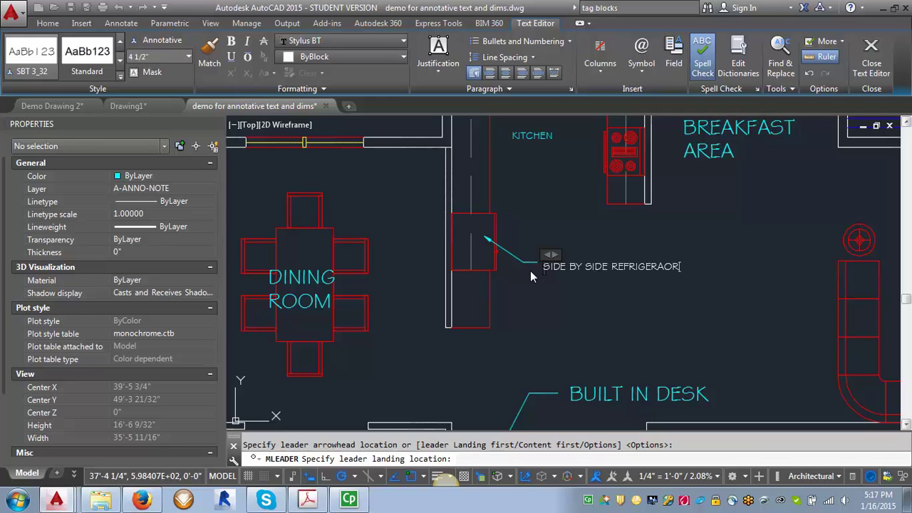
{"action": "key", "text": "BackSpace"}
{"action": "key", "text": "BackSpace"}
{"action": "key", "text": "BackSpace"}
{"action": "type", "text": "ATOR"}
{"action": "left_click", "coordinate": [619, 301]}
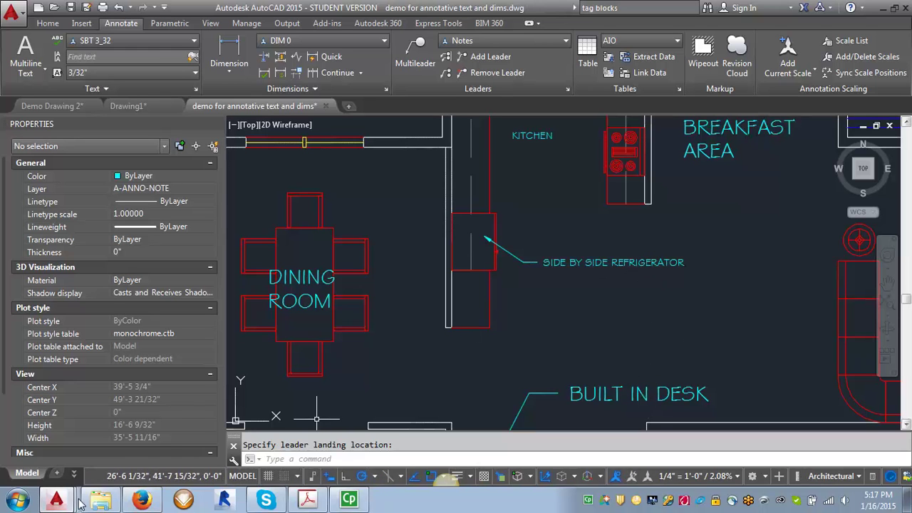
Step: Switch to the text demo layout
{"action": "left_click", "coordinate": [74, 474]}
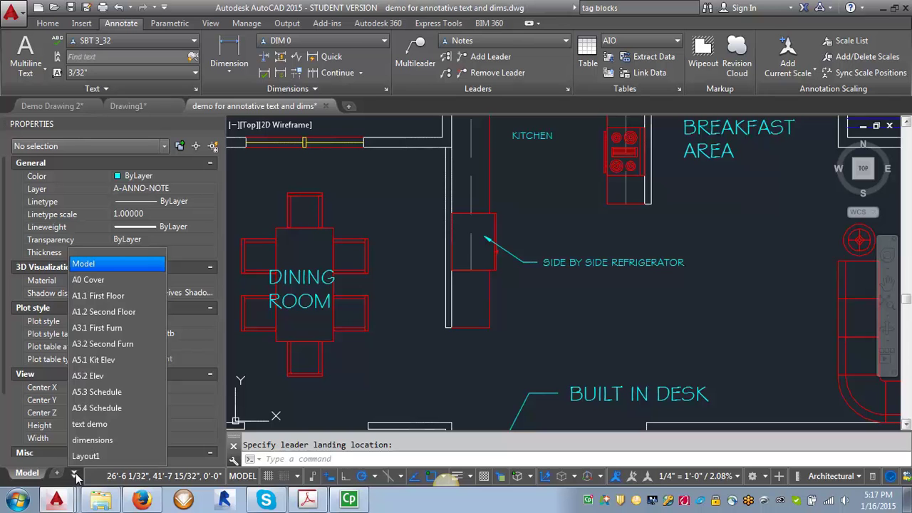
{"action": "left_click", "coordinate": [95, 423]}
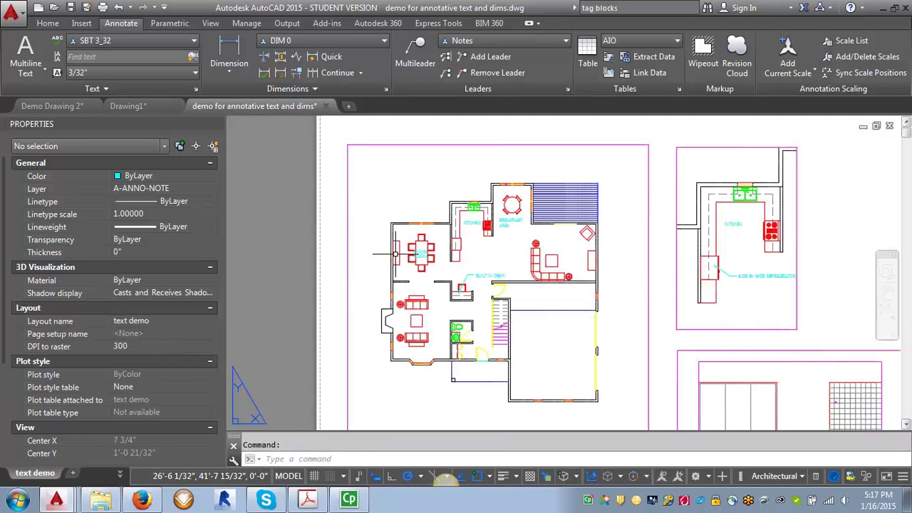
{"action": "scroll", "coordinate": [753, 300], "scroll_direction": "up", "scroll_amount": 4}
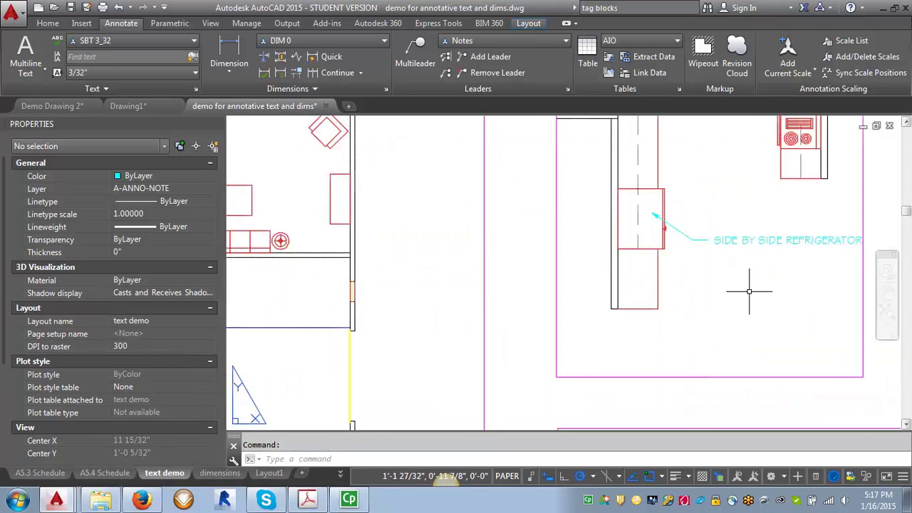
{"action": "scroll", "coordinate": [851, 321], "scroll_direction": "down", "scroll_amount": 4}
Step: Select the kitchen viewport and move it over the floor plan's left side
{"action": "left_click", "coordinate": [840, 308]}
{"action": "left_click", "coordinate": [788, 340]}
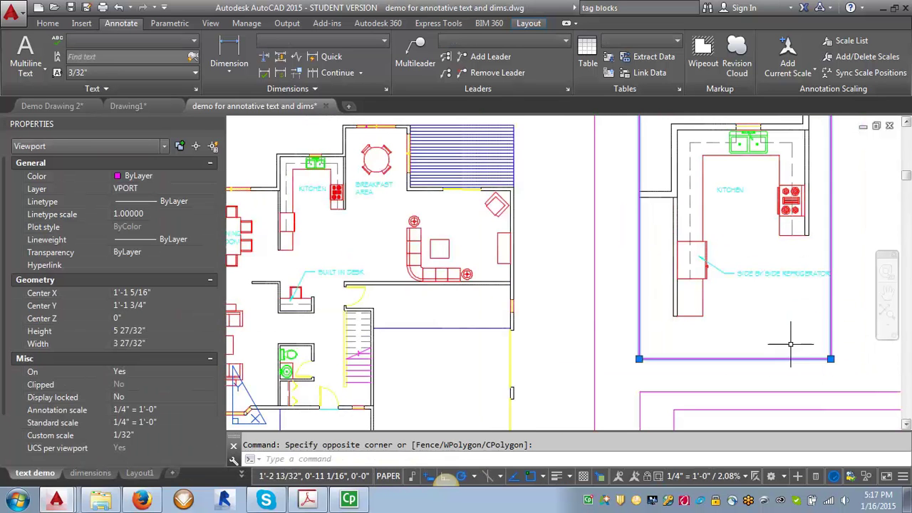
{"action": "type", "text": "m"}
{"action": "key", "text": "Return"}
{"action": "left_click", "coordinate": [773, 282]}
{"action": "scroll", "coordinate": [769, 276], "scroll_direction": "down", "scroll_amount": 2}
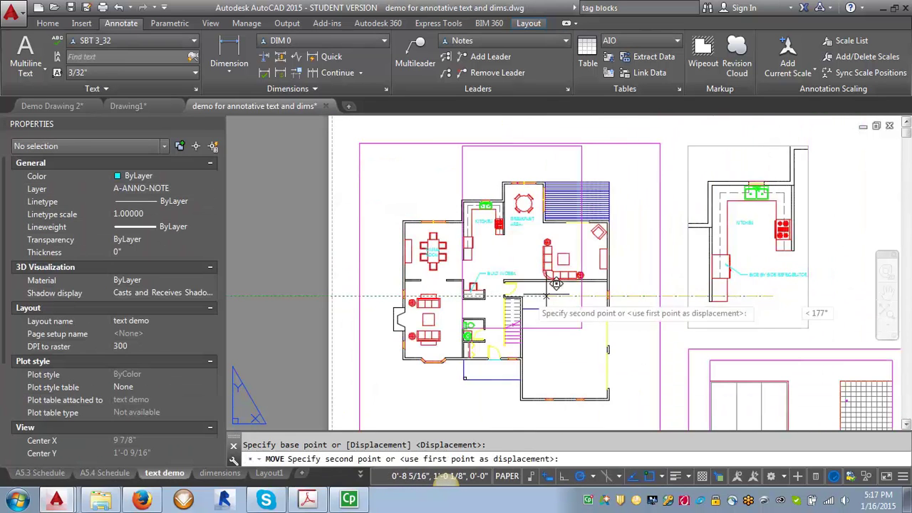
{"action": "left_click", "coordinate": [433, 285]}
{"action": "scroll", "coordinate": [443, 280], "scroll_direction": "up", "scroll_amount": 6}
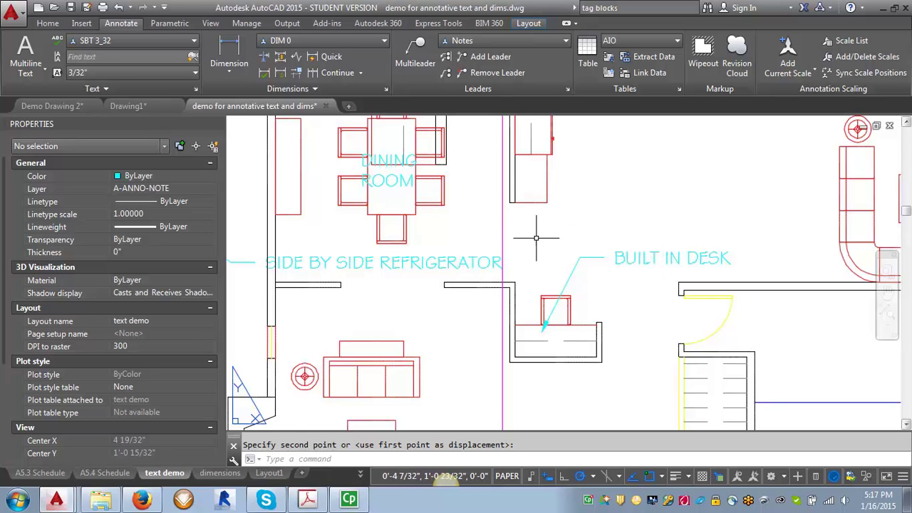
{"action": "scroll", "coordinate": [533, 280], "scroll_direction": "down", "scroll_amount": 6}
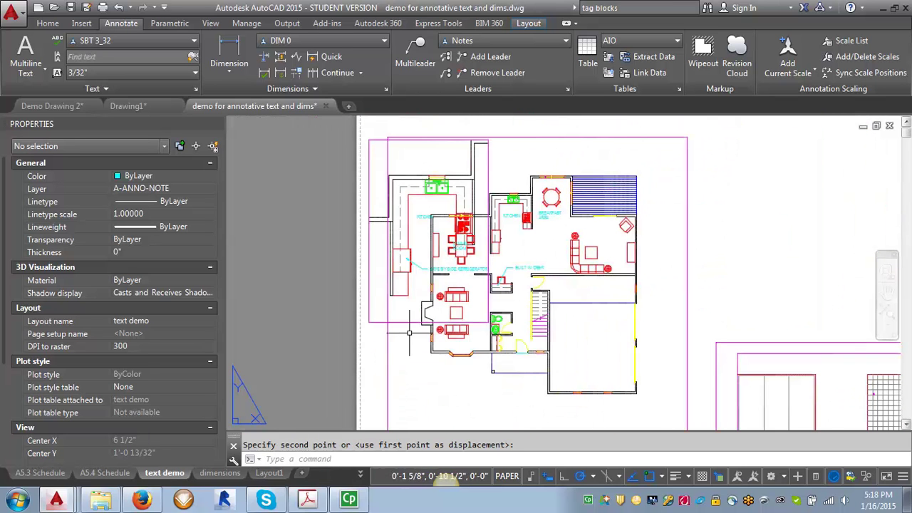
{"action": "key", "text": "Escape"}
Step: Move the kitchen viewport again to sit right of the floor plan viewport
{"action": "left_click", "coordinate": [402, 321]}
{"action": "type", "text": "m"}
{"action": "key", "text": "Return"}
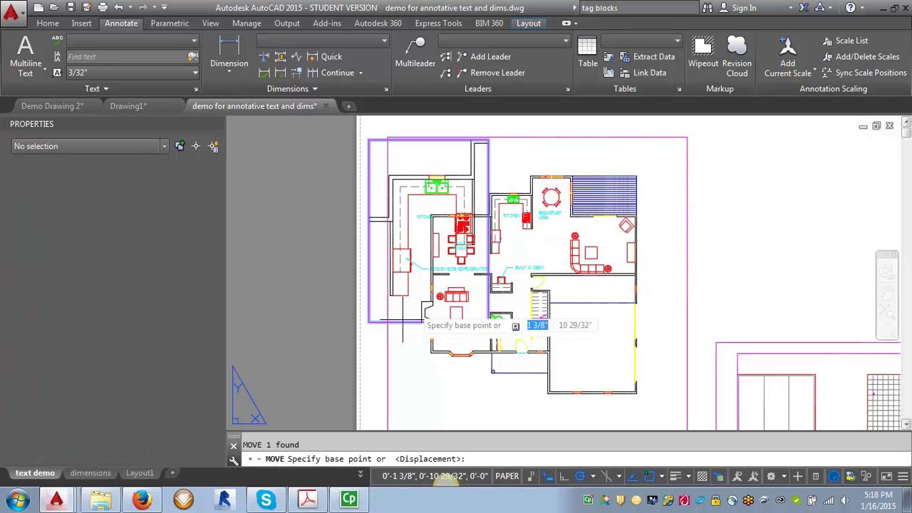
{"action": "left_click", "coordinate": [402, 249]}
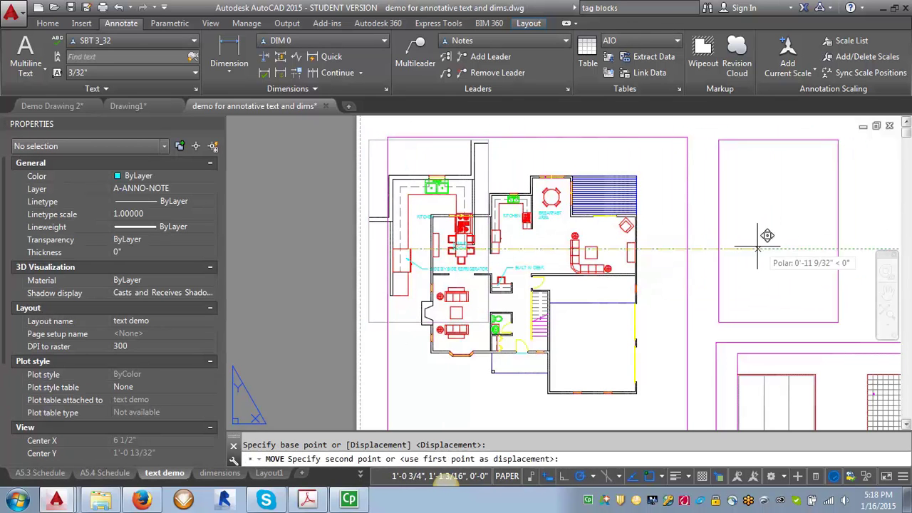
{"action": "left_click", "coordinate": [752, 247]}
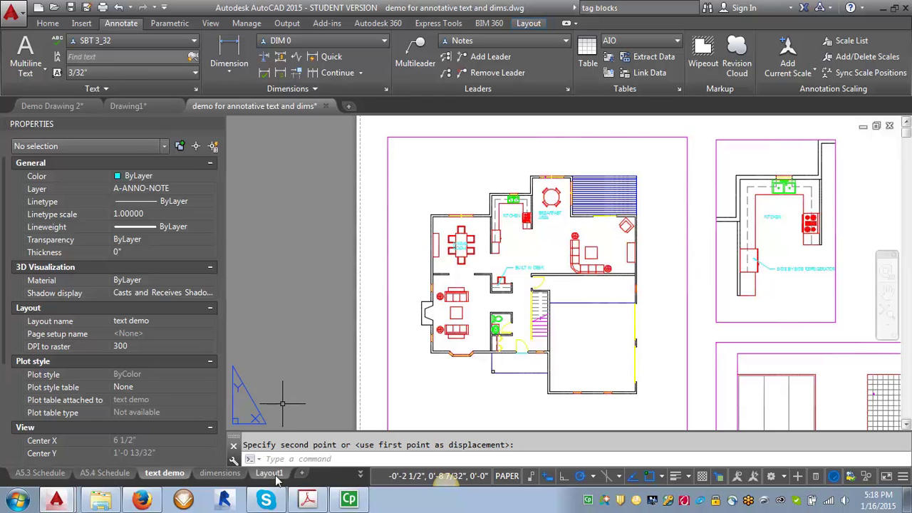
Step: Return to model space and zoom to the bath elevation
{"action": "left_click", "coordinate": [362, 474]}
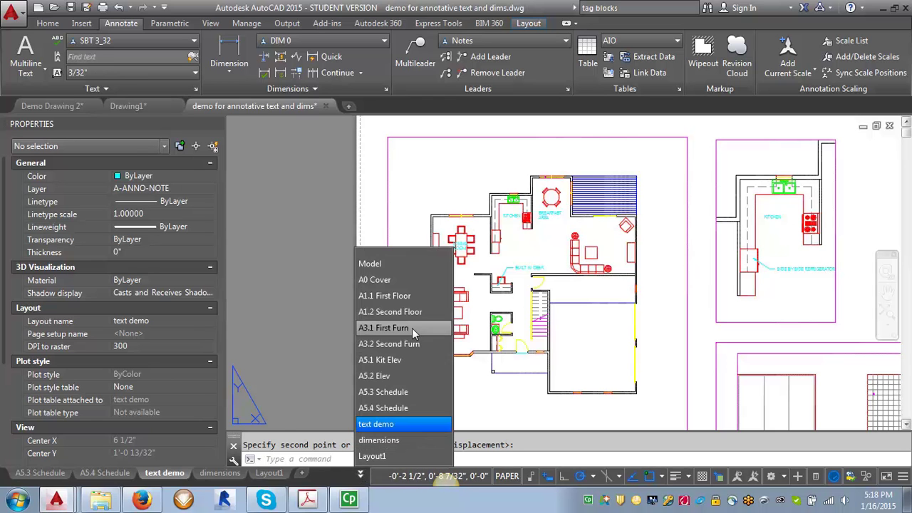
{"action": "left_click", "coordinate": [385, 265]}
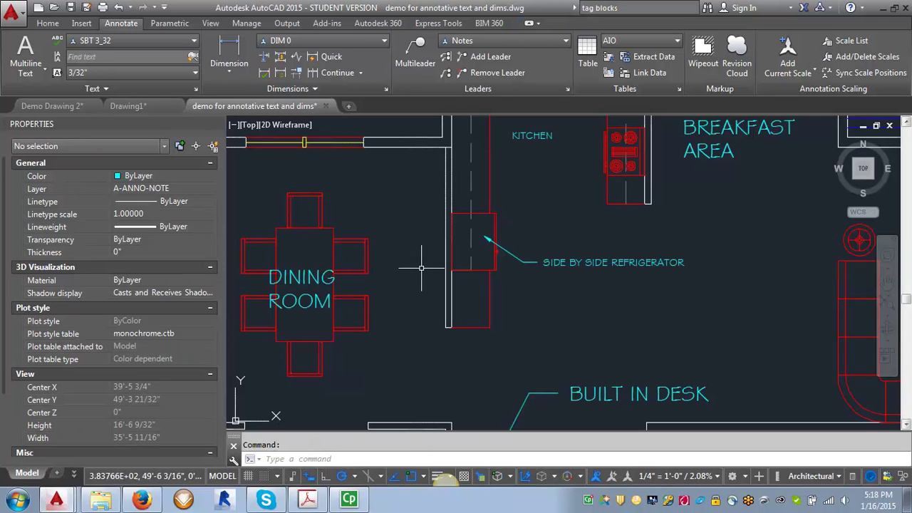
{"action": "scroll", "coordinate": [425, 308], "scroll_direction": "down", "scroll_amount": 2}
{"action": "scroll", "coordinate": [426, 309], "scroll_direction": "down", "scroll_amount": 4}
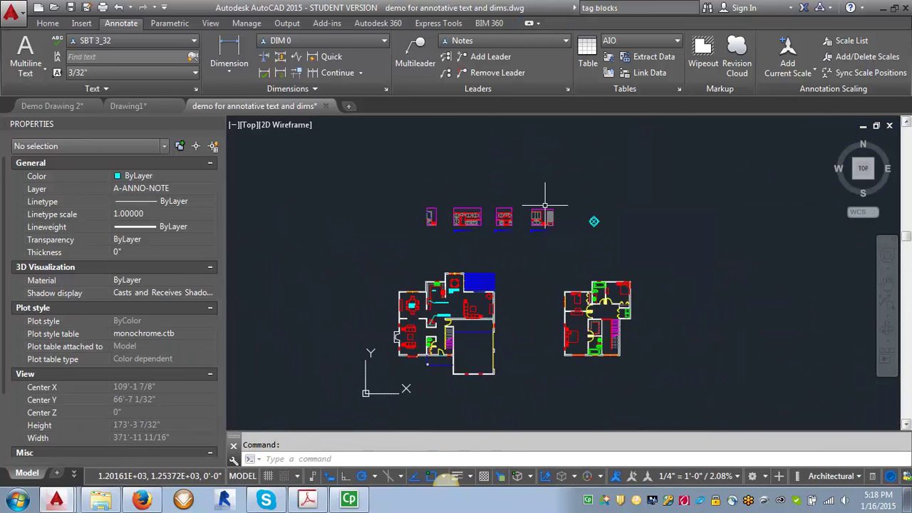
{"action": "scroll", "coordinate": [547, 212], "scroll_direction": "up", "scroll_amount": 5}
{"action": "scroll", "coordinate": [559, 241], "scroll_direction": "up", "scroll_amount": 2}
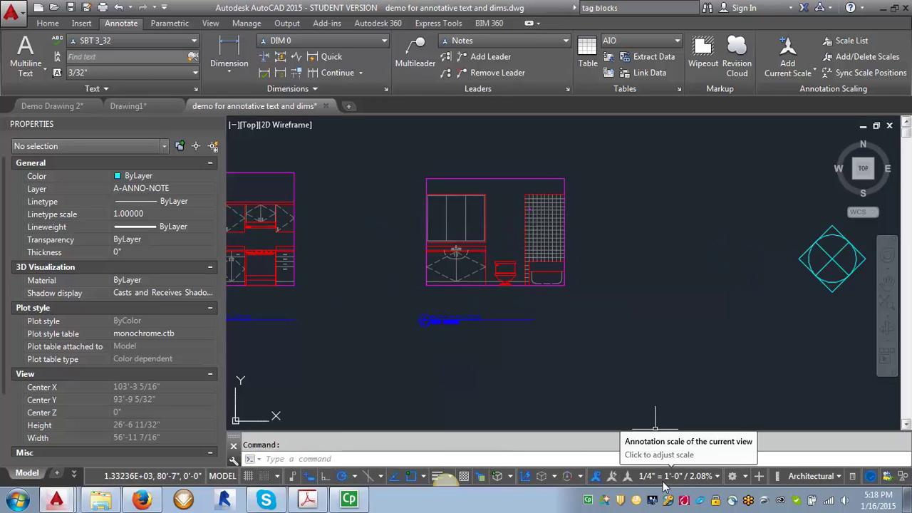
Step: Change the annotation scale from 1/4" to 1/2" = 1'-0"
{"action": "left_click", "coordinate": [717, 476]}
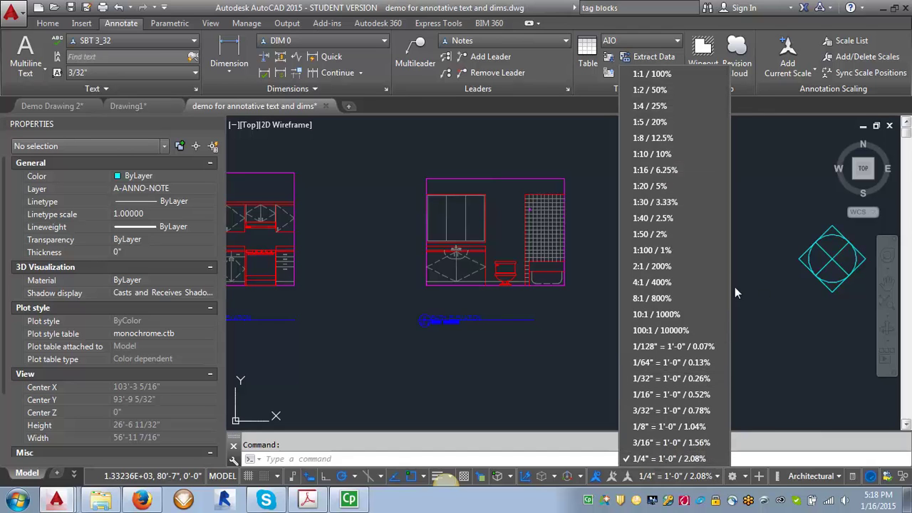
{"action": "left_click_drag", "start_coordinate": [727, 280], "coordinate": [722, 333]}
{"action": "left_click", "coordinate": [659, 419]}
{"action": "scroll", "coordinate": [424, 251], "scroll_direction": "up", "scroll_amount": 4}
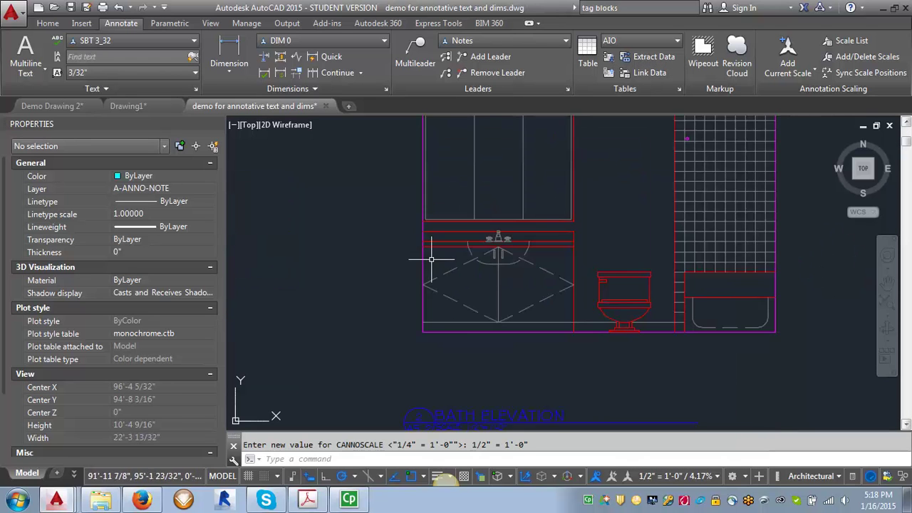
{"action": "scroll", "coordinate": [385, 329], "scroll_direction": "down", "scroll_amount": 2}
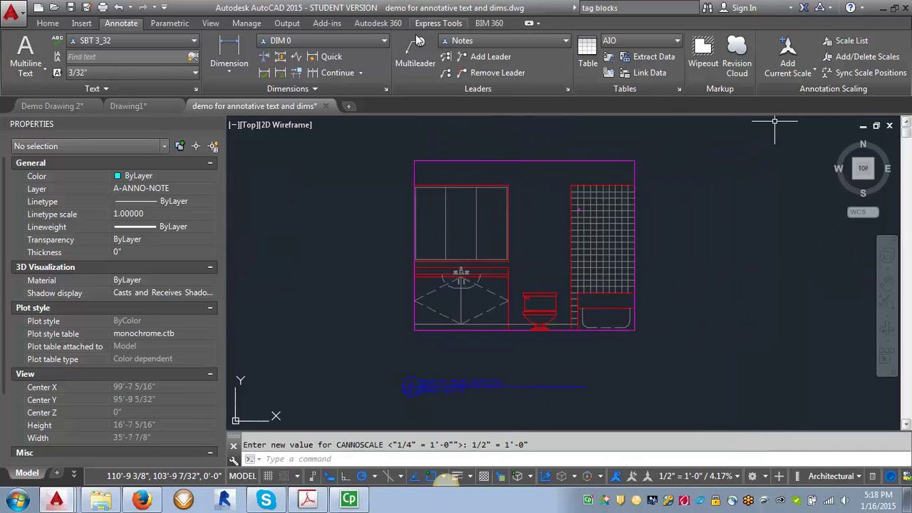
Step: Add a multileader reading 4" TILE SURROUND with its arrow on the bath elevation's tiled wall
{"action": "left_click", "coordinate": [427, 62]}
{"action": "left_click", "coordinate": [616, 248]}
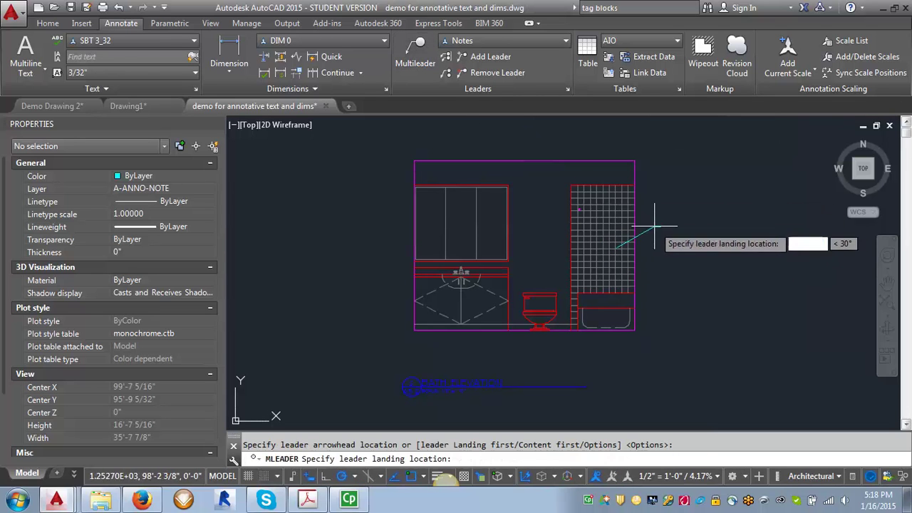
{"action": "left_click", "coordinate": [651, 229]}
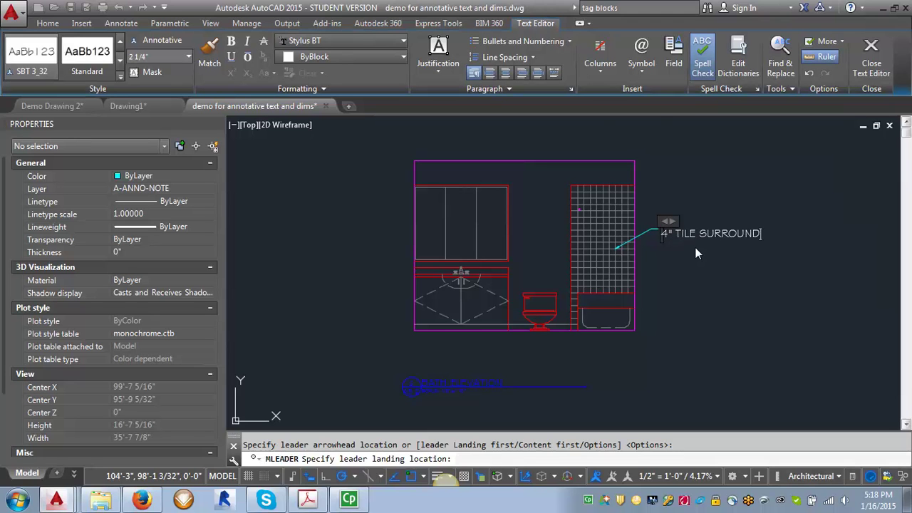
{"action": "left_click", "coordinate": [691, 293]}
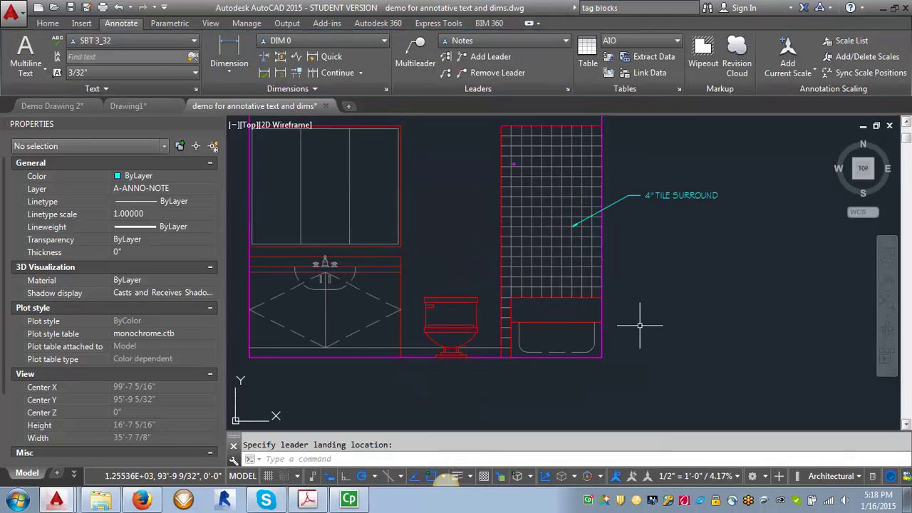
{"action": "scroll", "coordinate": [639, 283], "scroll_direction": "down", "scroll_amount": 2}
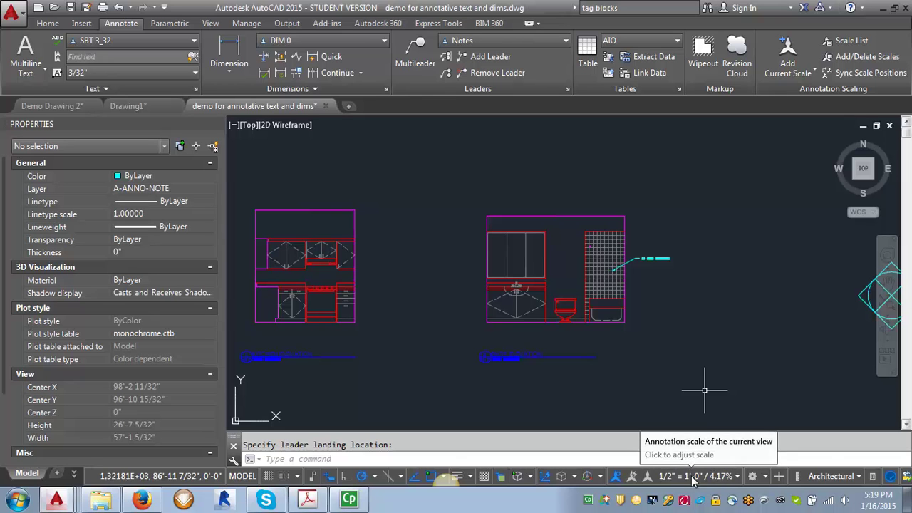
{"action": "scroll", "coordinate": [671, 280], "scroll_direction": "down", "scroll_amount": 2}
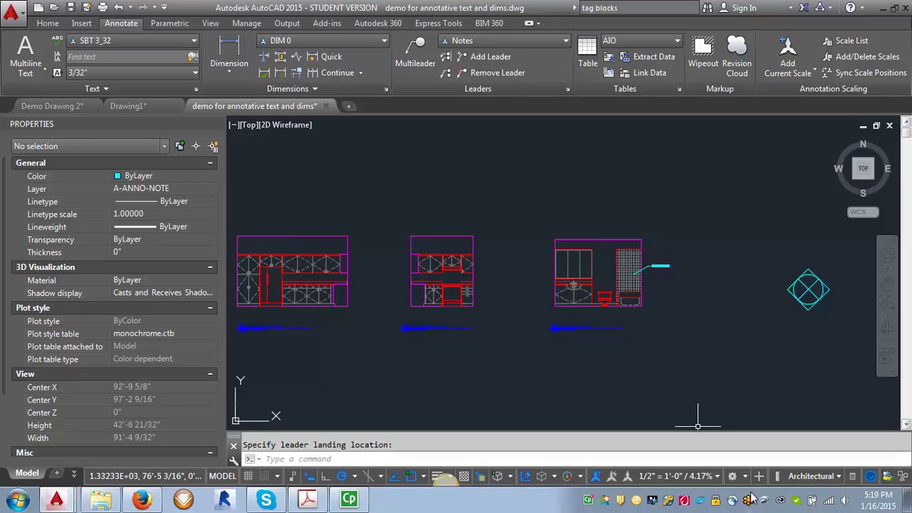
Step: Set the annotation scale to 1/4" = 1'-0"
{"action": "left_click", "coordinate": [737, 478]}
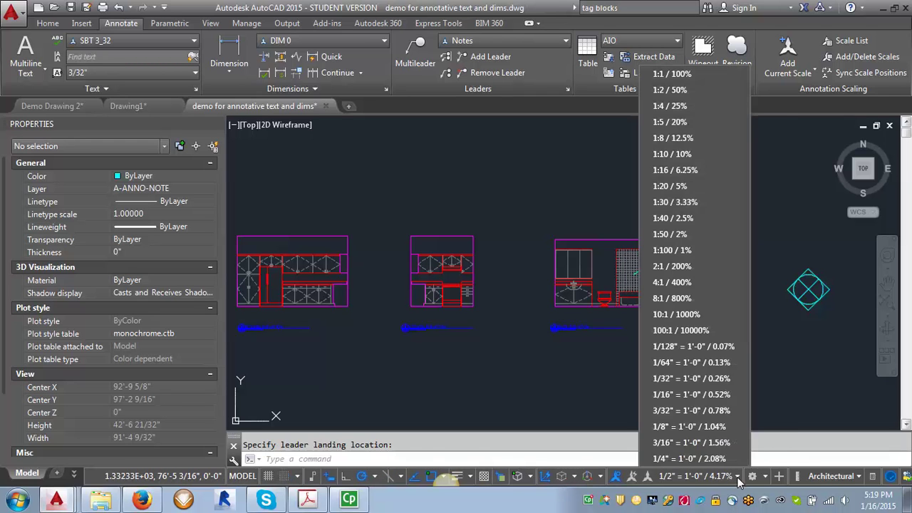
{"action": "left_click", "coordinate": [670, 458]}
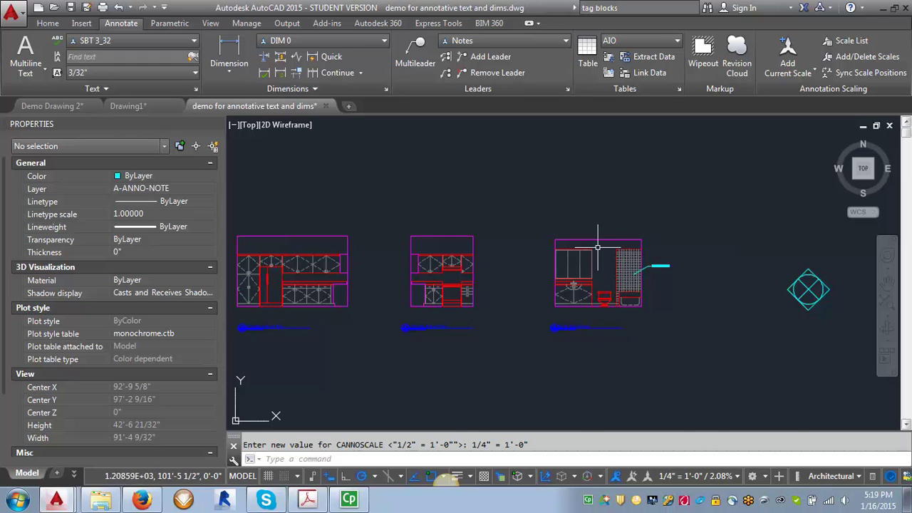
{"action": "scroll", "coordinate": [593, 249], "scroll_direction": "up", "scroll_amount": 5}
Step: Add a MIRROR leader note pointing at the mirror, with its text placed above
{"action": "left_click", "coordinate": [416, 52]}
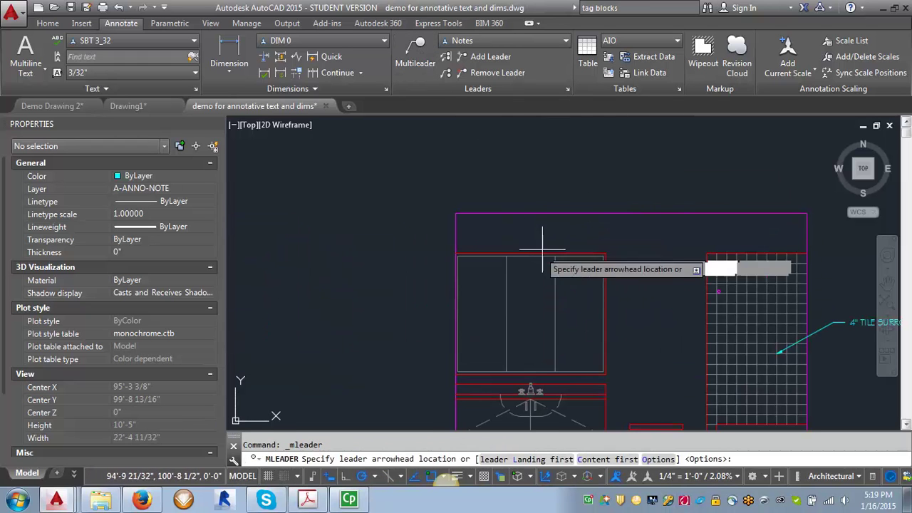
{"action": "left_click", "coordinate": [526, 266]}
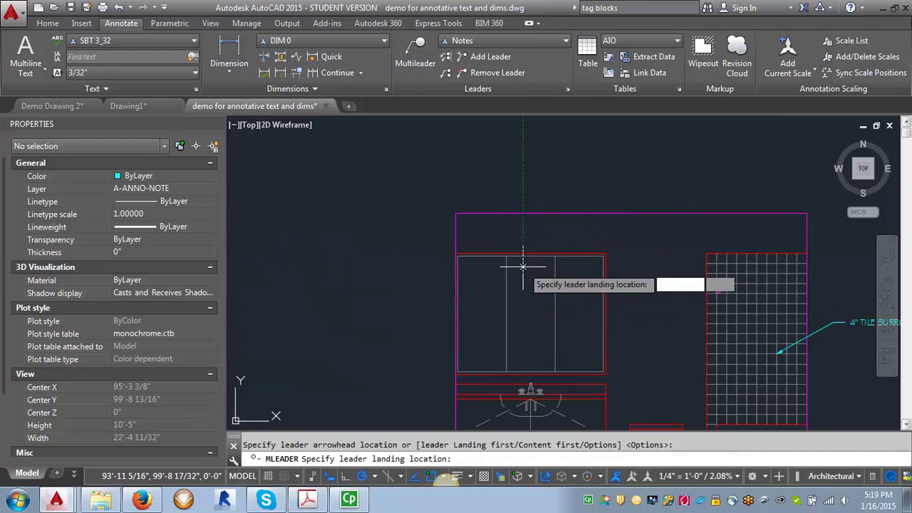
{"action": "left_click", "coordinate": [586, 184]}
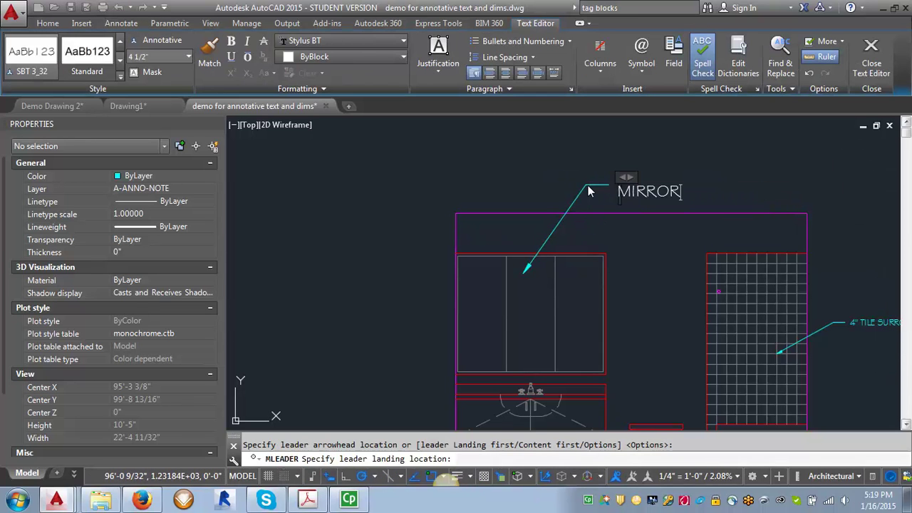
{"action": "left_click", "coordinate": [520, 249]}
{"action": "scroll", "coordinate": [520, 249], "scroll_direction": "down", "scroll_amount": 4}
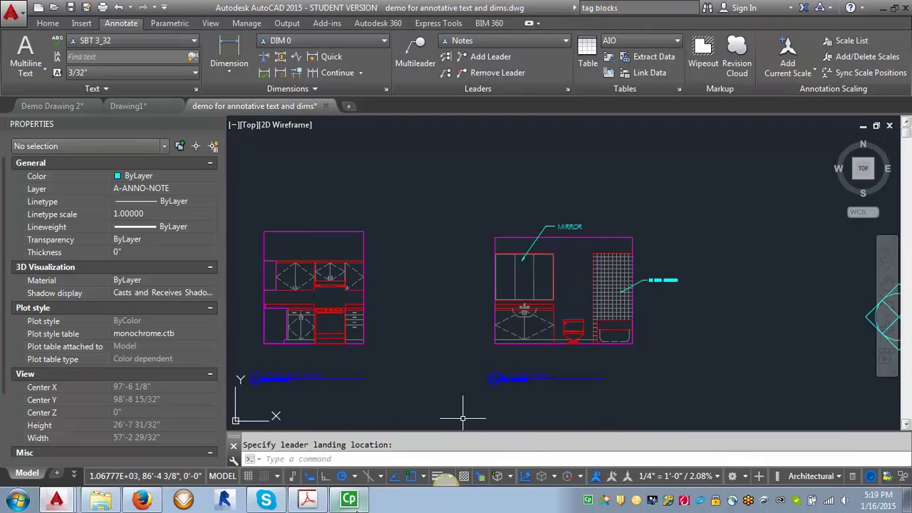
Step: Switch to the text demo layout and confirm the bath elevation viewport's scale is 1/2" = 1'-0"
{"action": "left_click", "coordinate": [74, 474]}
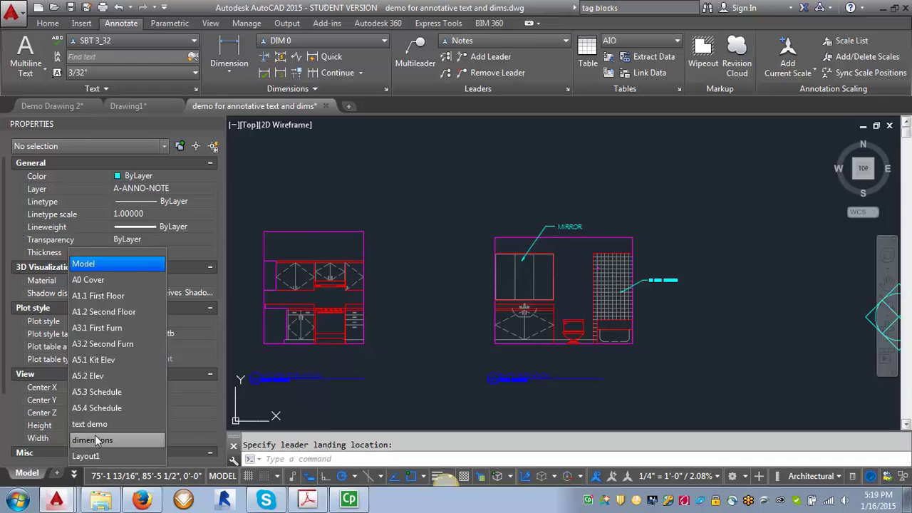
{"action": "left_click", "coordinate": [95, 425]}
{"action": "scroll", "coordinate": [356, 270], "scroll_direction": "down", "scroll_amount": 4}
{"action": "scroll", "coordinate": [660, 358], "scroll_direction": "up", "scroll_amount": 4}
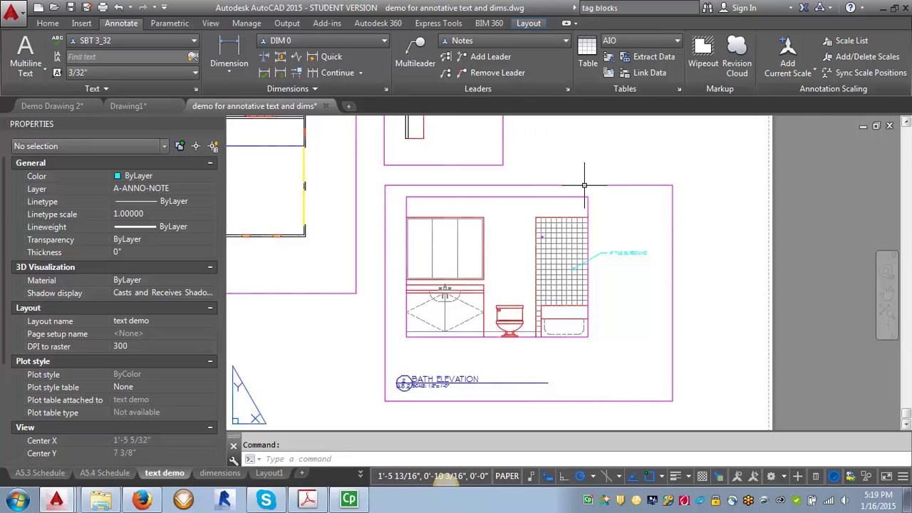
{"action": "left_click", "coordinate": [612, 185]}
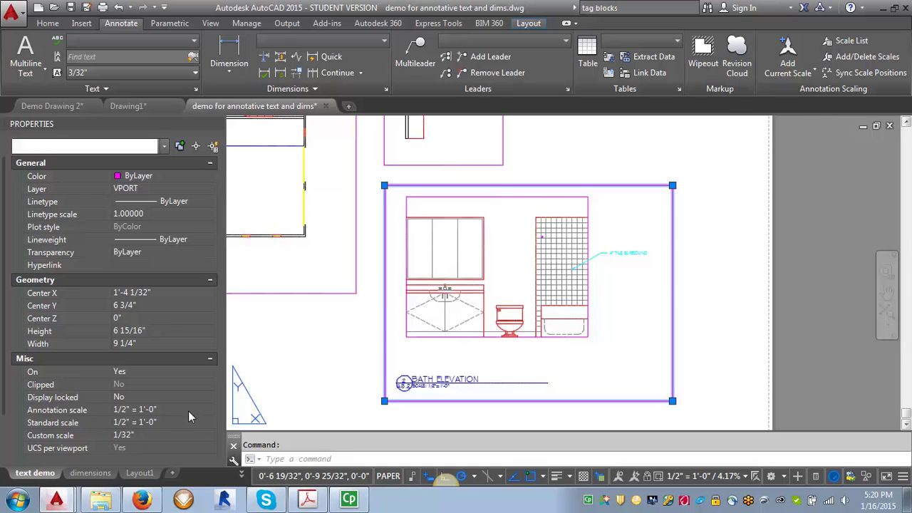
{"action": "key", "text": "Escape"}
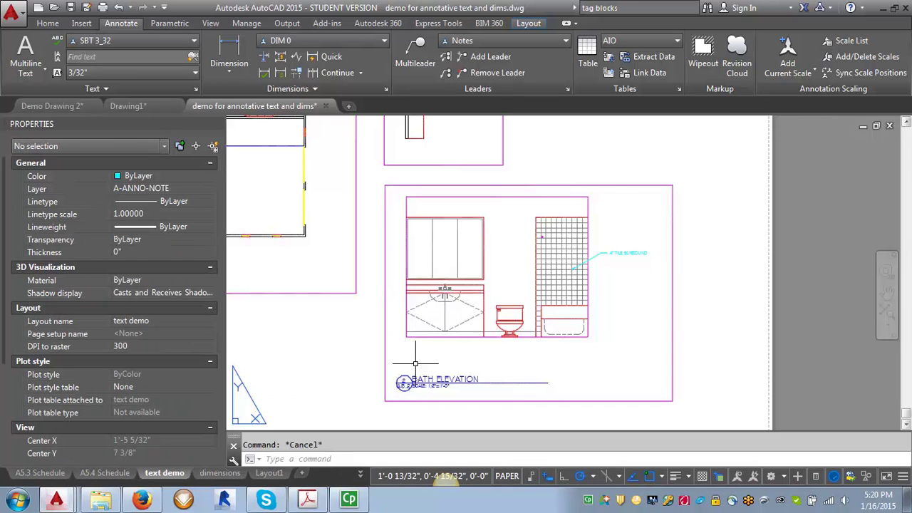
{"action": "left_click", "coordinate": [361, 475]}
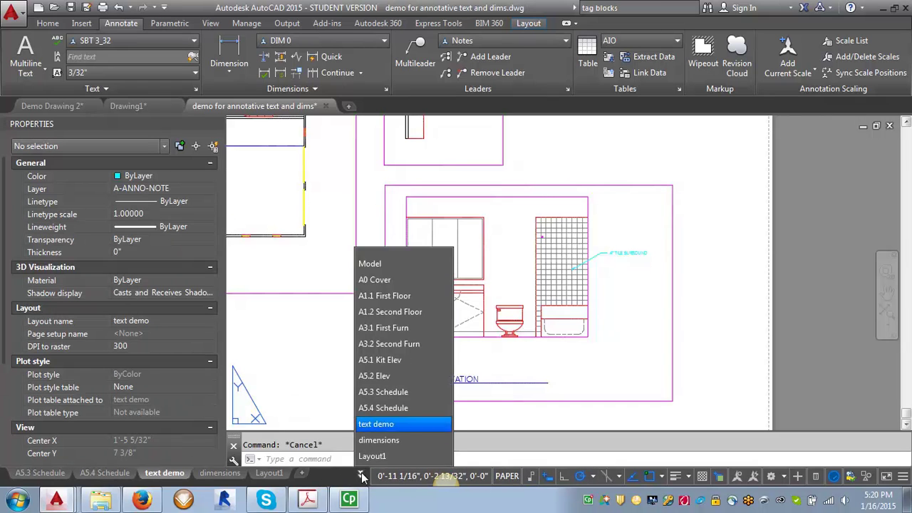
Step: Back in model space, select the MIRROR leader note and bring up its annotative scale list
{"action": "left_click", "coordinate": [369, 263]}
{"action": "scroll", "coordinate": [499, 285], "scroll_direction": "up", "scroll_amount": 3}
{"action": "left_click", "coordinate": [570, 224]}
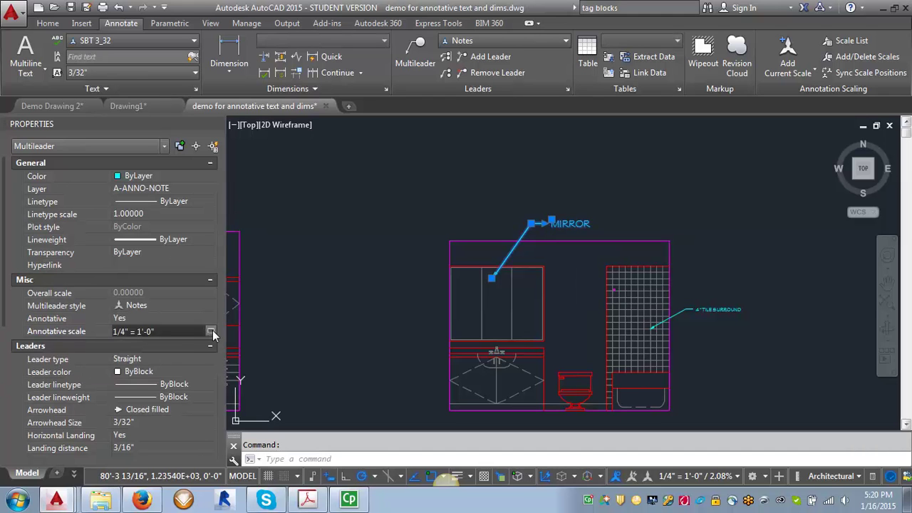
{"action": "left_click", "coordinate": [212, 331]}
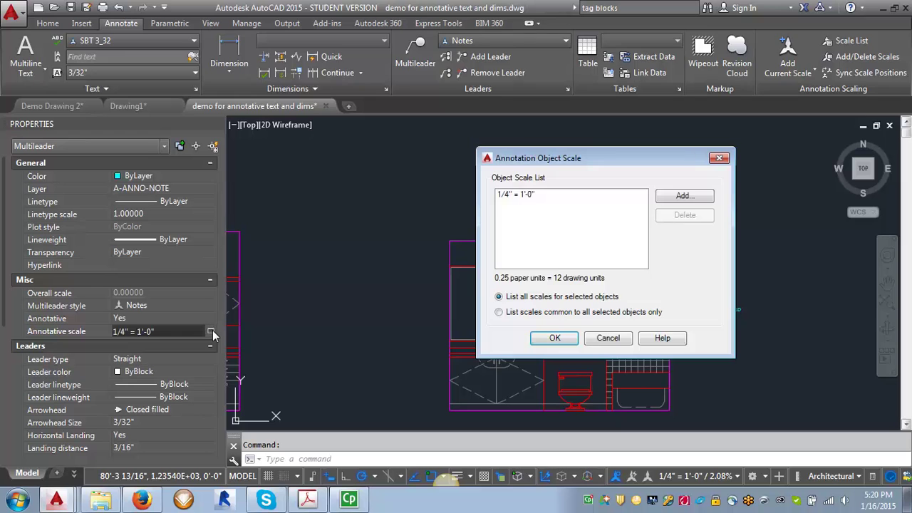
Step: Add the 1/2" = 1'-0" scale to the MIRROR note and delete its 1/4" = 1'-0" scale
{"action": "left_click", "coordinate": [681, 199]}
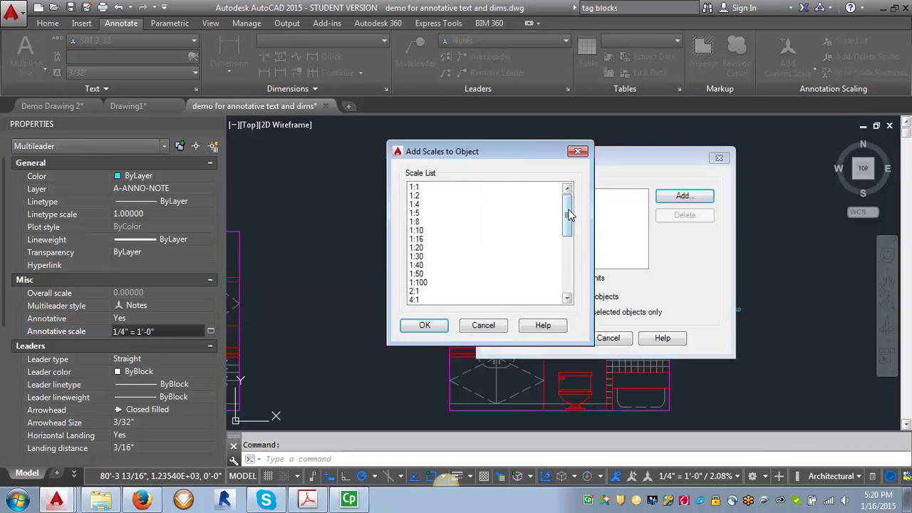
{"action": "left_click_drag", "start_coordinate": [568, 215], "coordinate": [568, 263]}
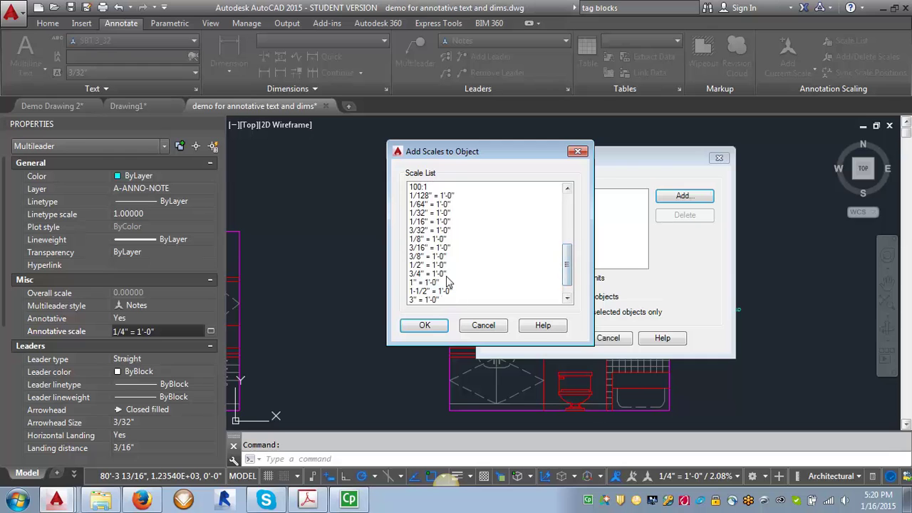
{"action": "mouse_move", "coordinate": [570, 262]}
{"action": "left_mouse_down"}
{"action": "mouse_move", "coordinate": [575, 228]}
{"action": "mouse_move", "coordinate": [570, 274]}
{"action": "mouse_move", "coordinate": [572, 260]}
{"action": "left_mouse_up"}
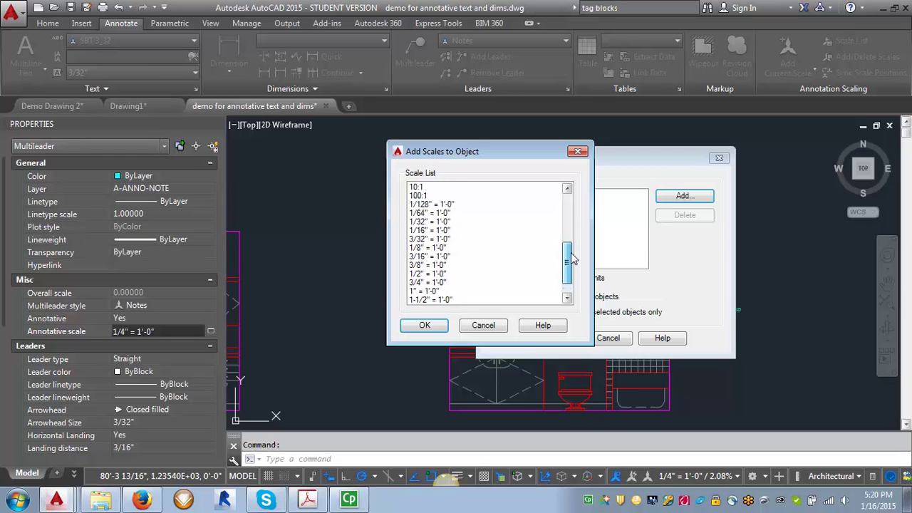
{"action": "mouse_move", "coordinate": [572, 257]}
{"action": "left_mouse_down"}
{"action": "mouse_move", "coordinate": [578, 207]}
{"action": "mouse_move", "coordinate": [568, 255]}
{"action": "left_mouse_up"}
{"action": "left_click", "coordinate": [426, 283]}
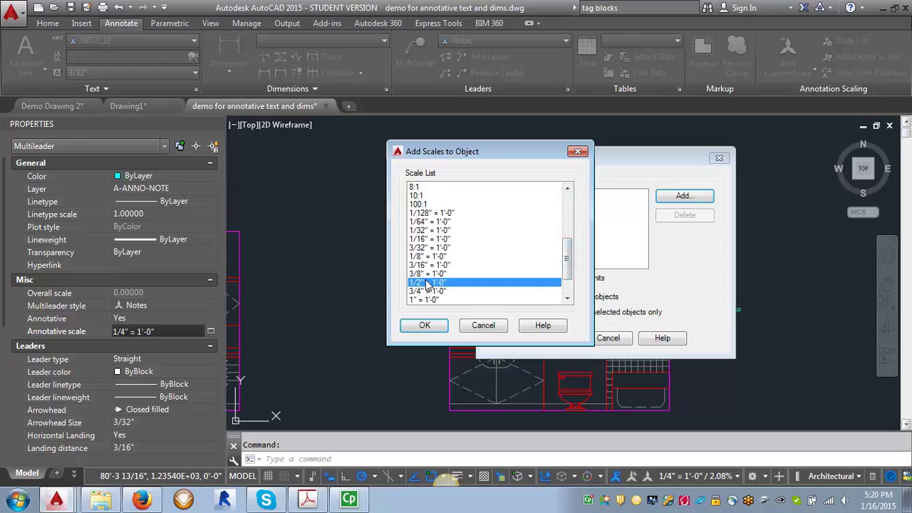
{"action": "left_click", "coordinate": [424, 325]}
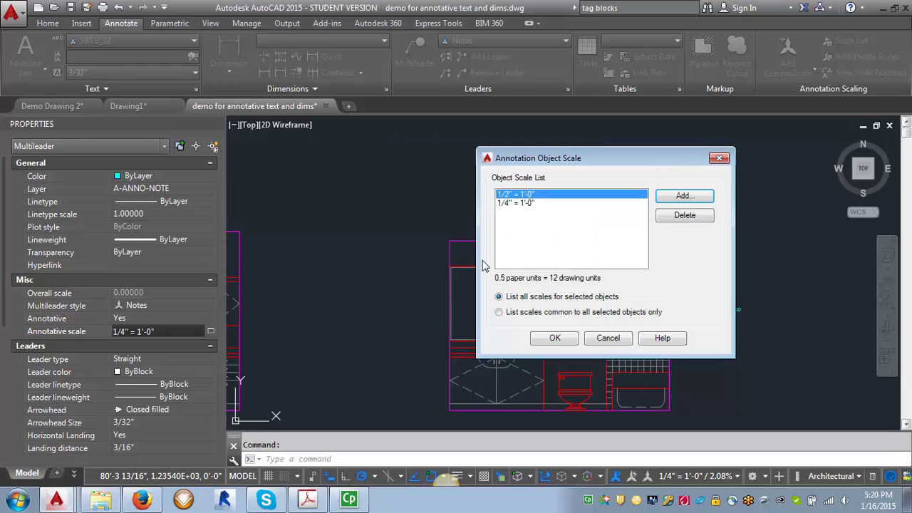
{"action": "left_click", "coordinate": [521, 204]}
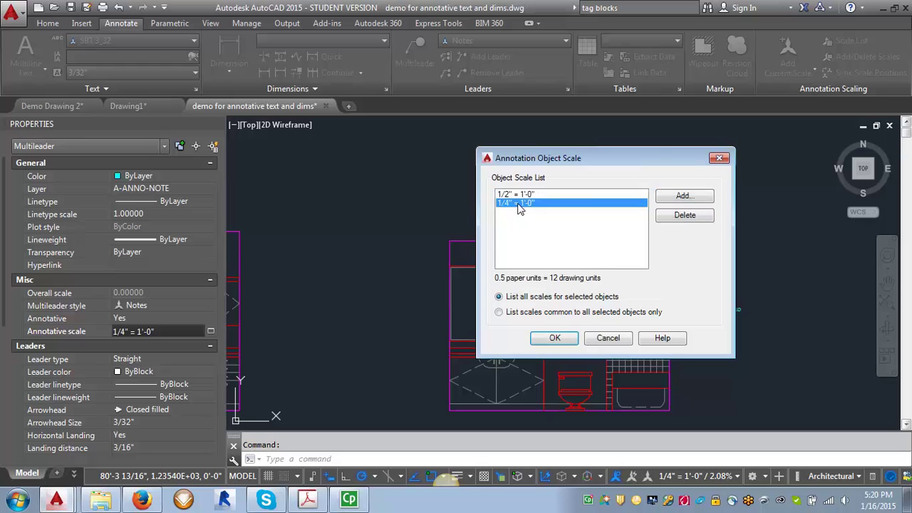
{"action": "left_click", "coordinate": [682, 215]}
{"action": "left_click", "coordinate": [553, 338]}
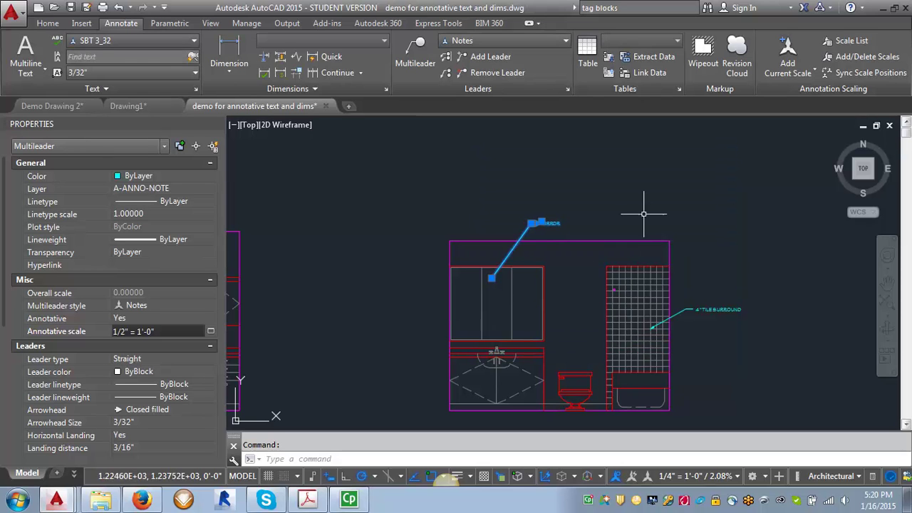
Step: On the text demo layout, stretch the bath elevation viewport's top-right corner outward to reveal the MIRROR note
{"action": "key", "text": "Escape"}
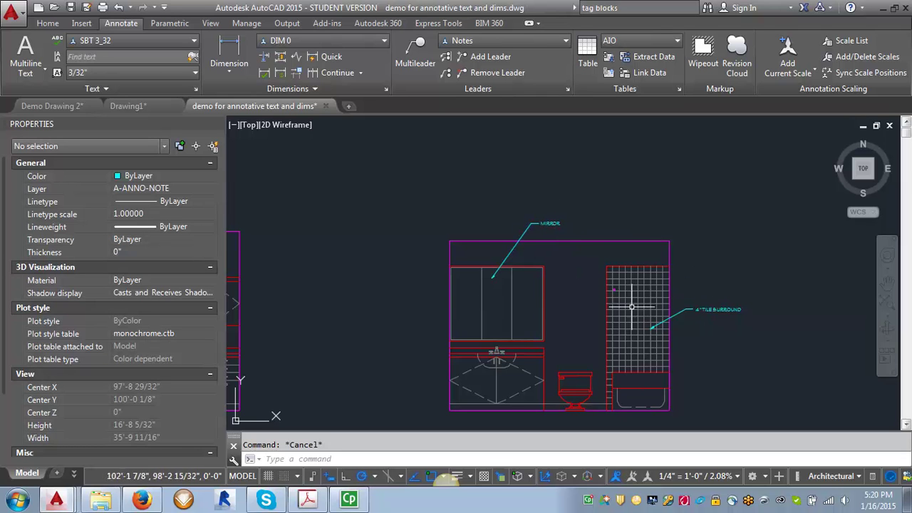
{"action": "left_click", "coordinate": [74, 475]}
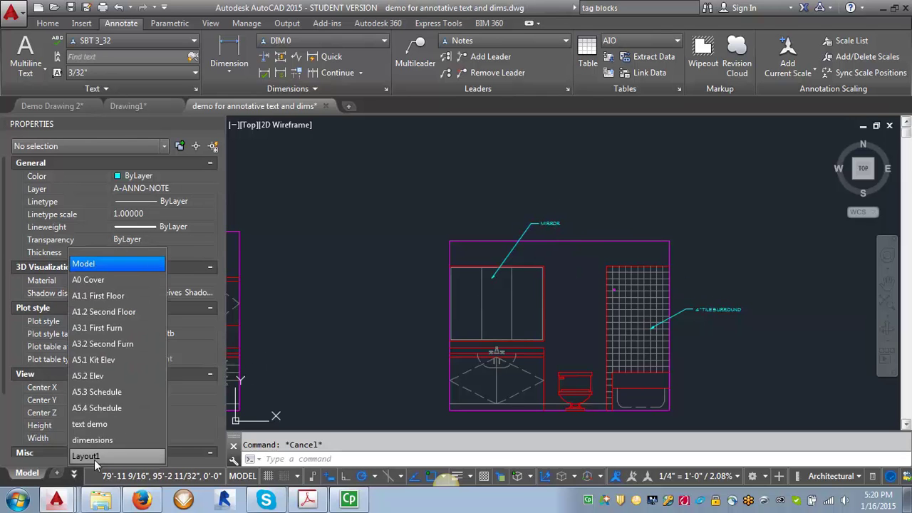
{"action": "left_click", "coordinate": [97, 425]}
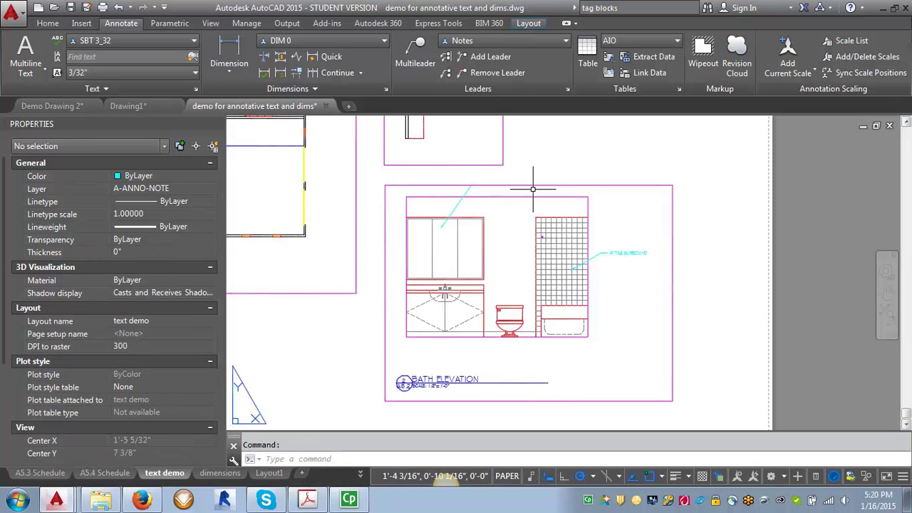
{"action": "left_click", "coordinate": [533, 186]}
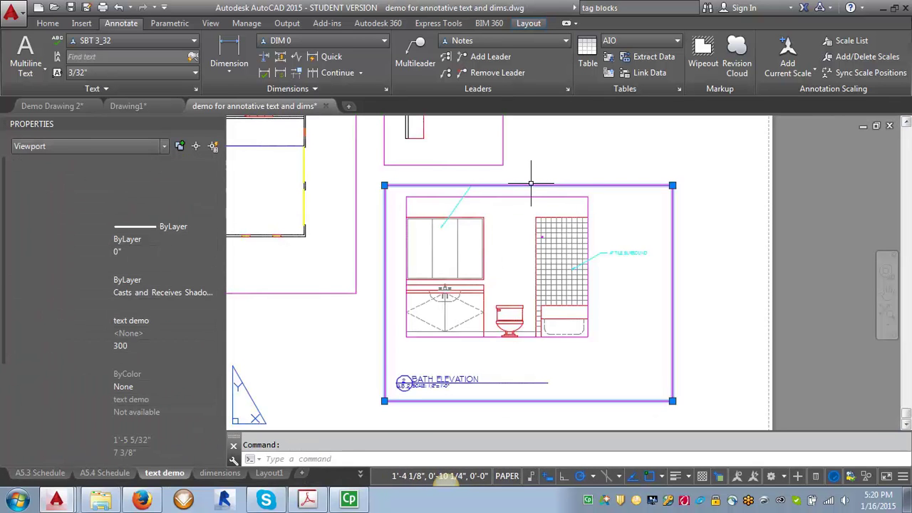
{"action": "left_click", "coordinate": [672, 186]}
{"action": "left_click", "coordinate": [690, 154]}
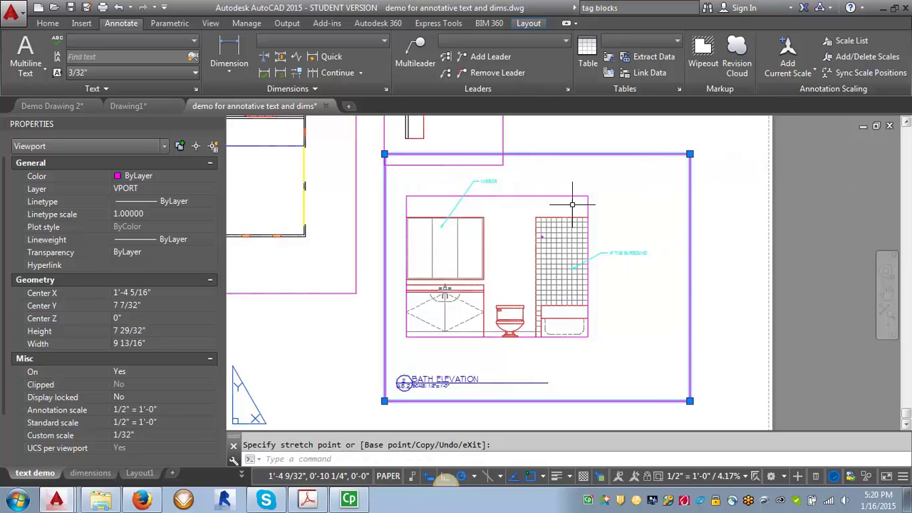
{"action": "key", "text": "Escape"}
{"action": "key", "text": "Escape"}
{"action": "scroll", "coordinate": [591, 237], "scroll_direction": "down", "scroll_amount": 3}
{"action": "scroll", "coordinate": [591, 238], "scroll_direction": "down", "scroll_amount": 2}
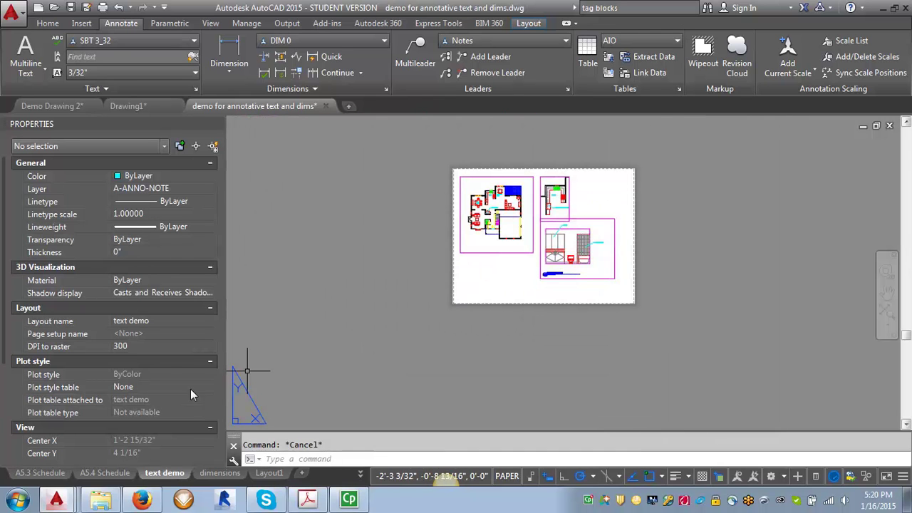
Step: In model space, zoom to the living-room sofa area and change the current multileader style from Notes to Furn Tag
{"action": "left_click", "coordinate": [360, 473]}
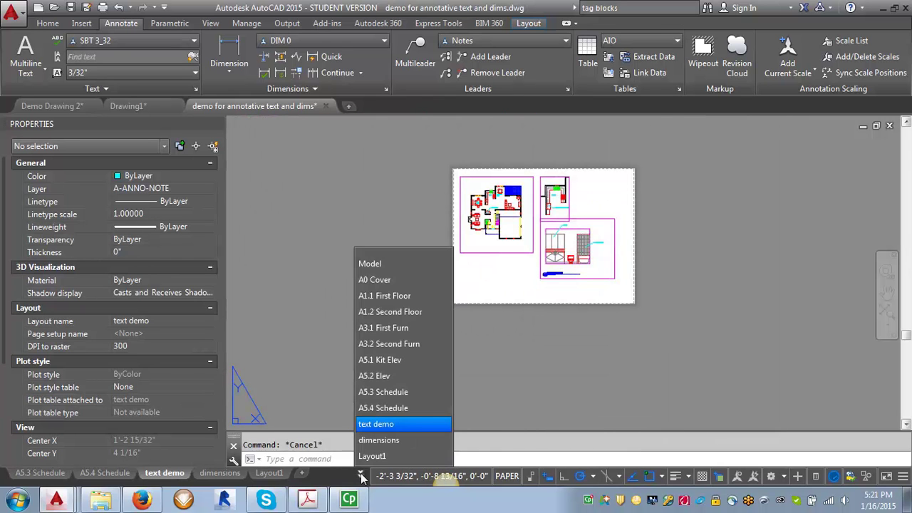
{"action": "left_click", "coordinate": [370, 264]}
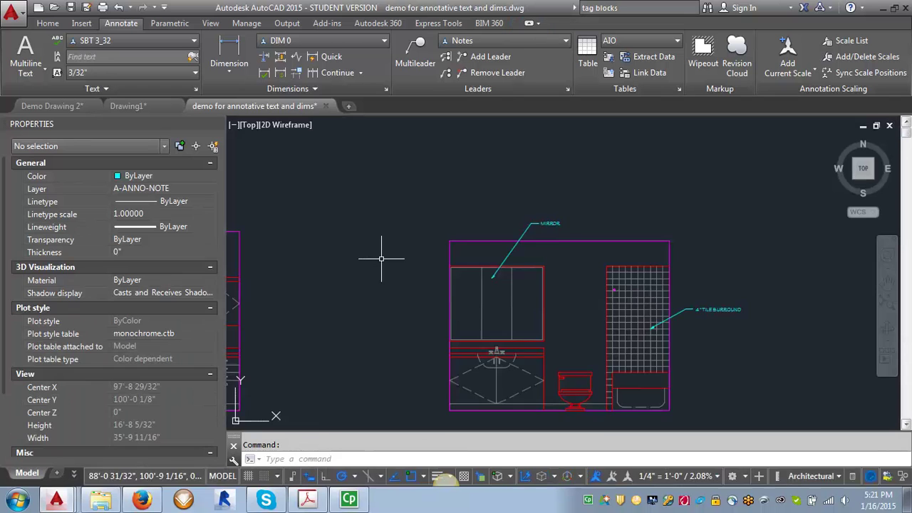
{"action": "scroll", "coordinate": [383, 257], "scroll_direction": "down", "scroll_amount": 5}
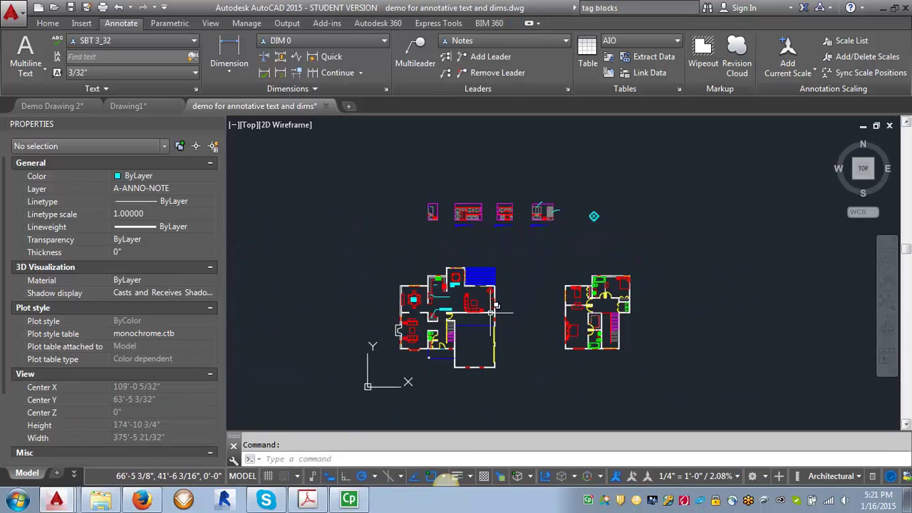
{"action": "scroll", "coordinate": [476, 310], "scroll_direction": "up", "scroll_amount": 10}
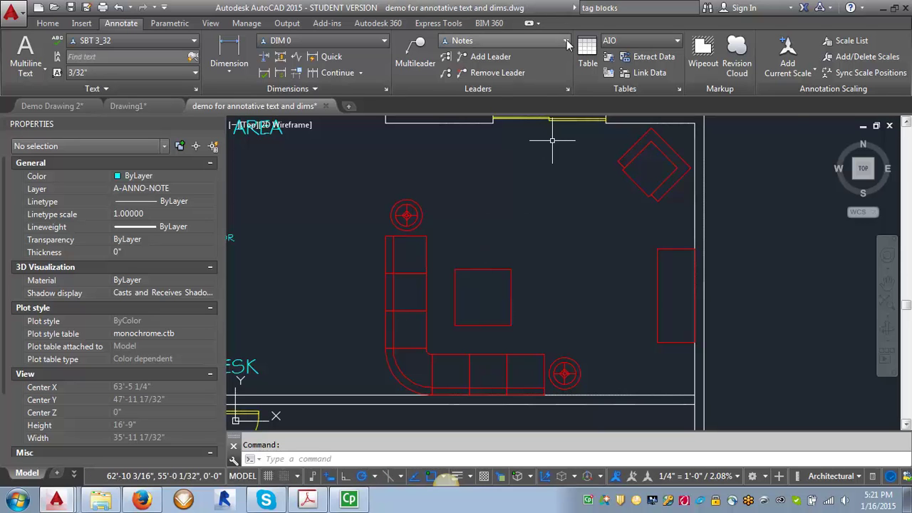
{"action": "left_click", "coordinate": [566, 40]}
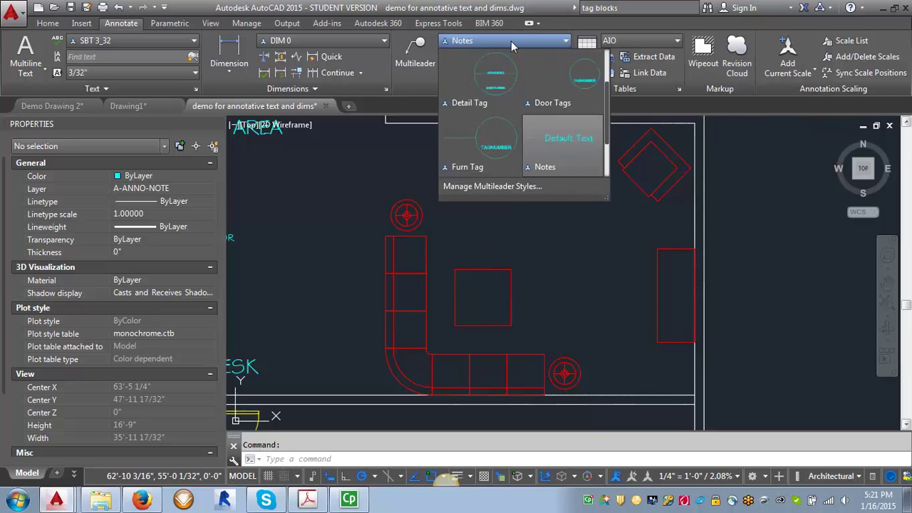
{"action": "left_click", "coordinate": [498, 166]}
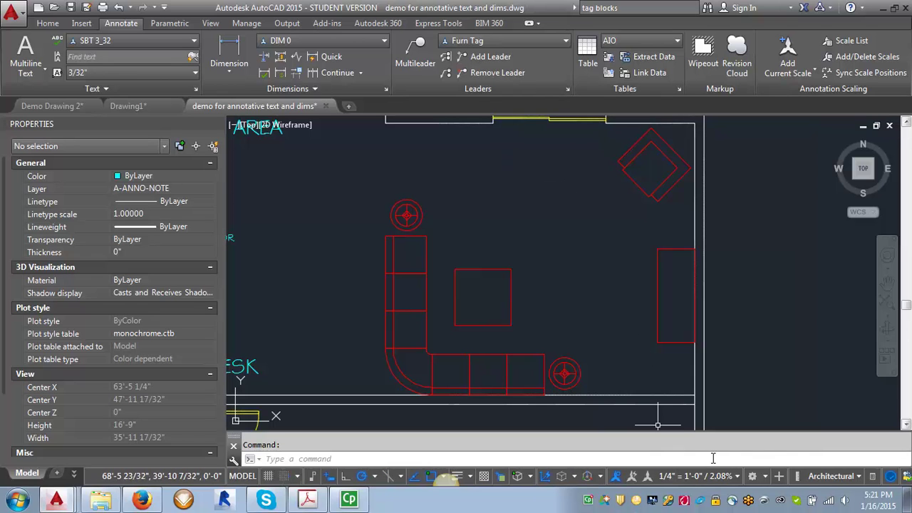
Step: Set the annotation scale to 1/8" = 1'-0" and tag the square table T1
{"action": "left_click", "coordinate": [737, 476]}
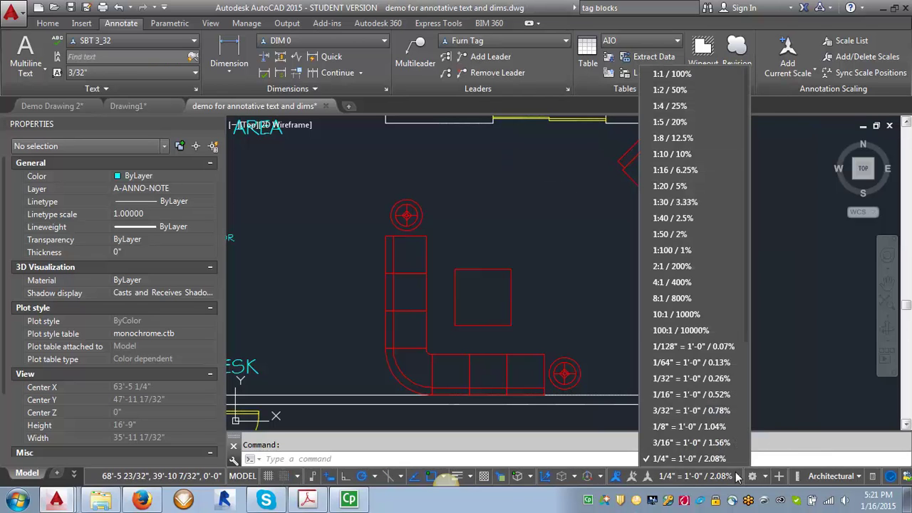
{"action": "left_click", "coordinate": [689, 426]}
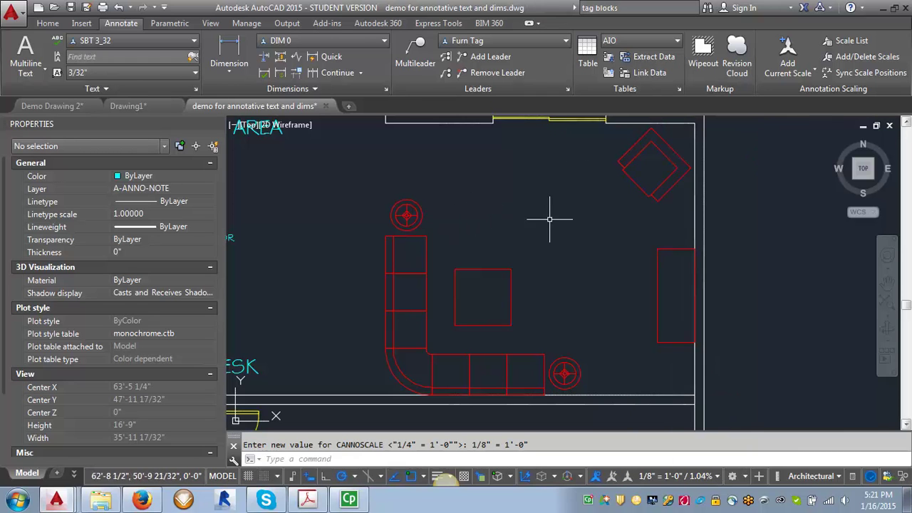
{"action": "left_click", "coordinate": [415, 54]}
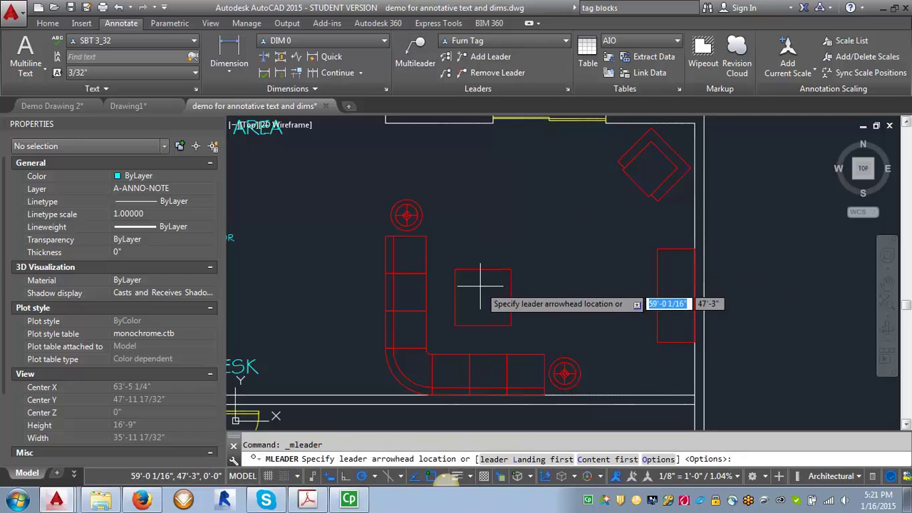
{"action": "left_click", "coordinate": [480, 286]}
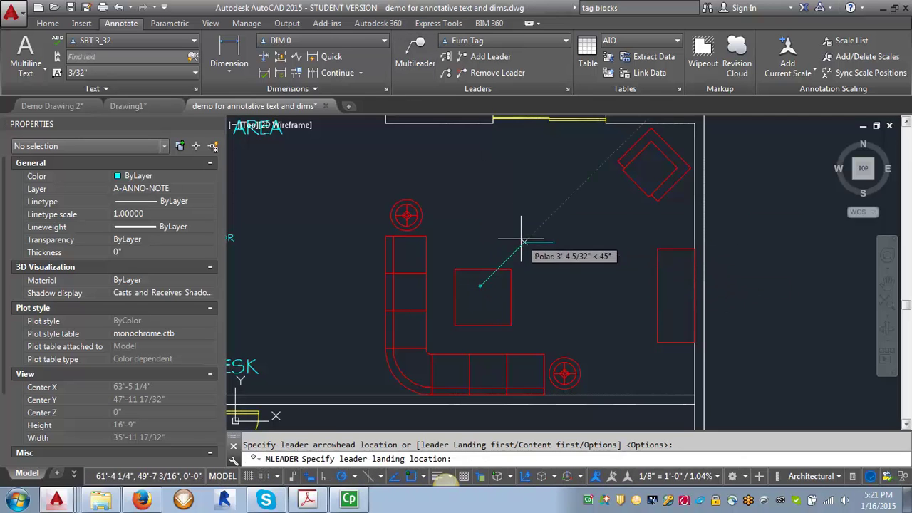
{"action": "left_click", "coordinate": [520, 239]}
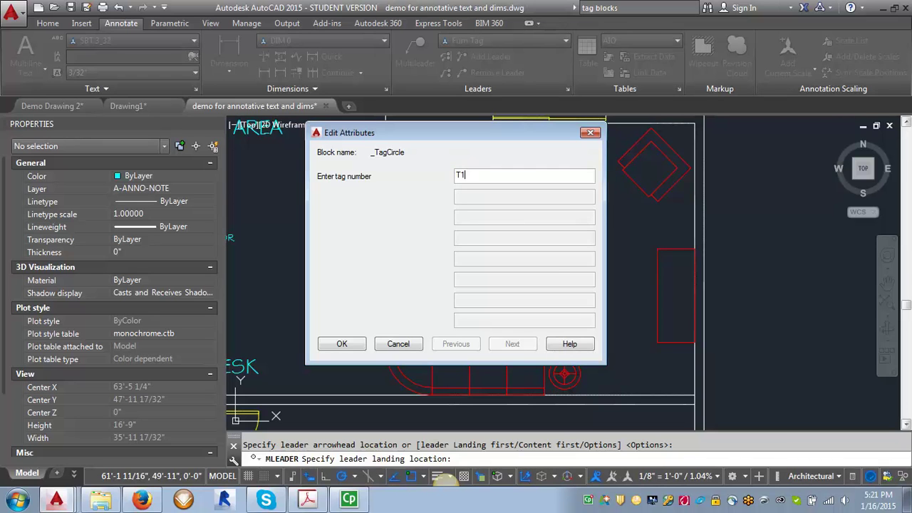
{"action": "left_click", "coordinate": [341, 344]}
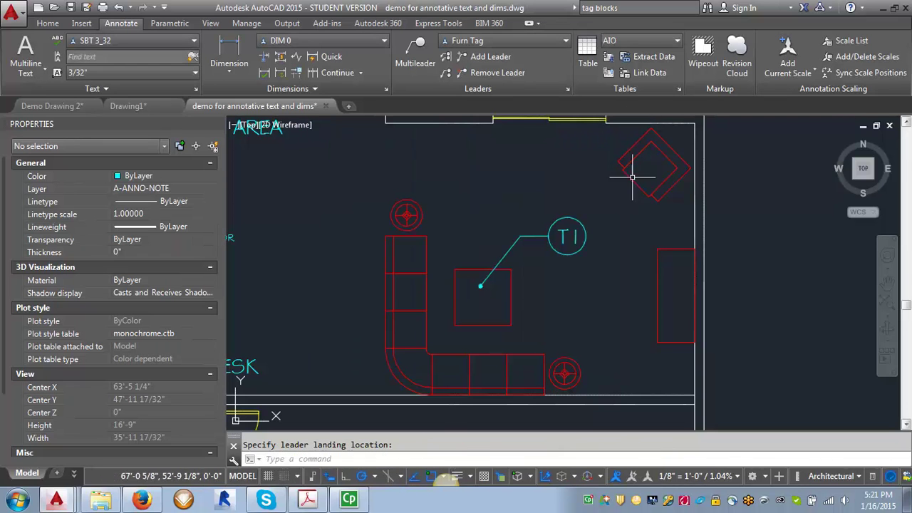
Step: Tag the corner chair C1 with a second Furn Tag leader
{"action": "left_click", "coordinate": [415, 48]}
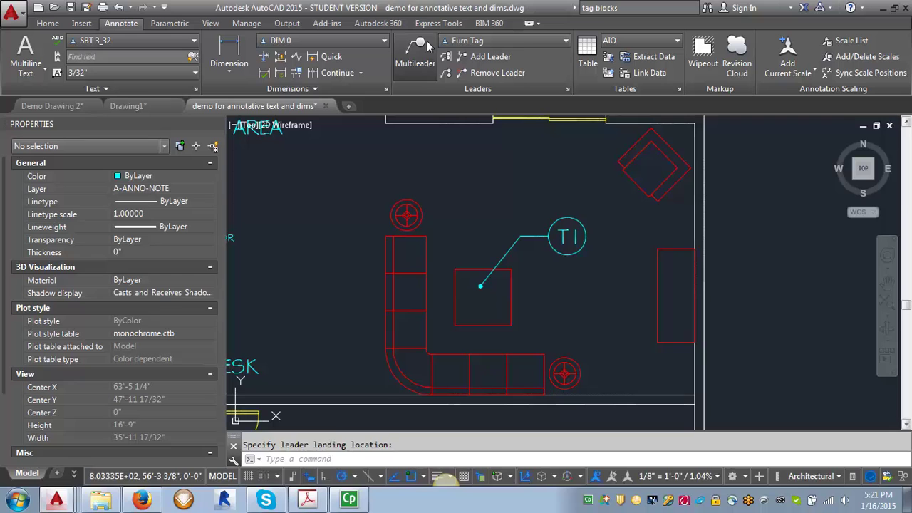
{"action": "left_click", "coordinate": [630, 164]}
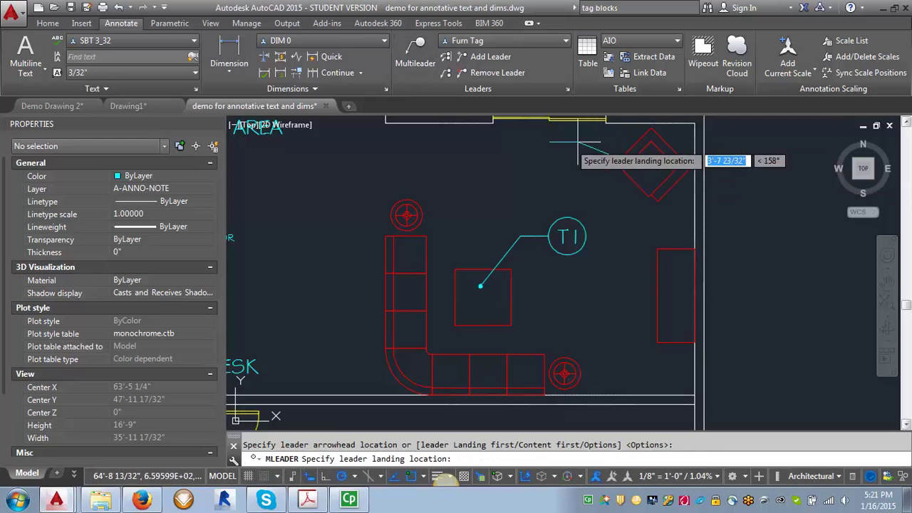
{"action": "left_click", "coordinate": [606, 203]}
{"action": "type", "text": "CG"}
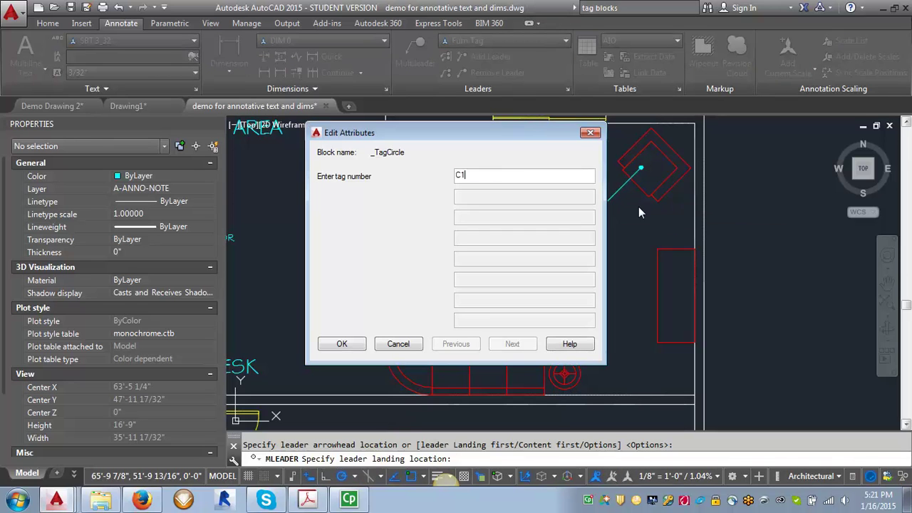
{"action": "left_click", "coordinate": [342, 343]}
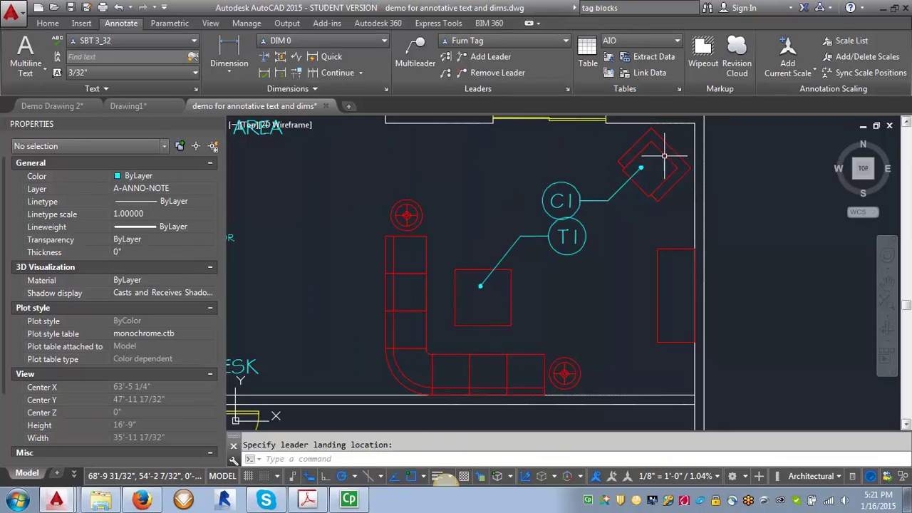
Step: Move the C1 tag's landing up and right so it clears the T1 tag, then zoom out
{"action": "left_click", "coordinate": [581, 199]}
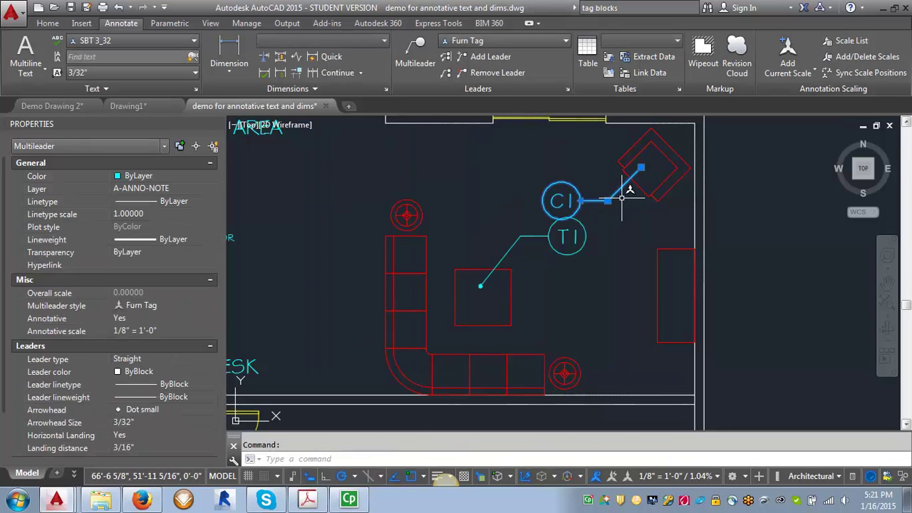
{"action": "left_click", "coordinate": [607, 200]}
{"action": "left_click", "coordinate": [614, 194]}
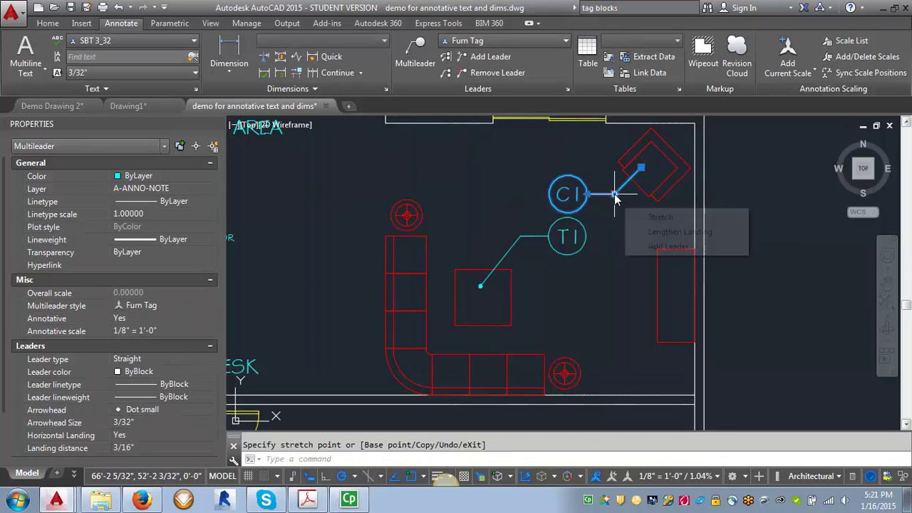
{"action": "key", "text": "Escape"}
{"action": "scroll", "coordinate": [547, 205], "scroll_direction": "down", "scroll_amount": 2}
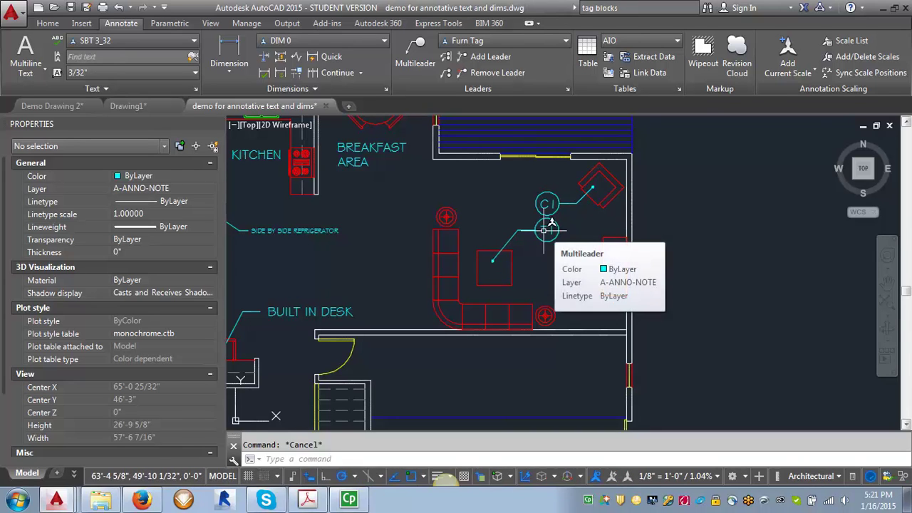
{"action": "mouse_move", "coordinate": [631, 222]}
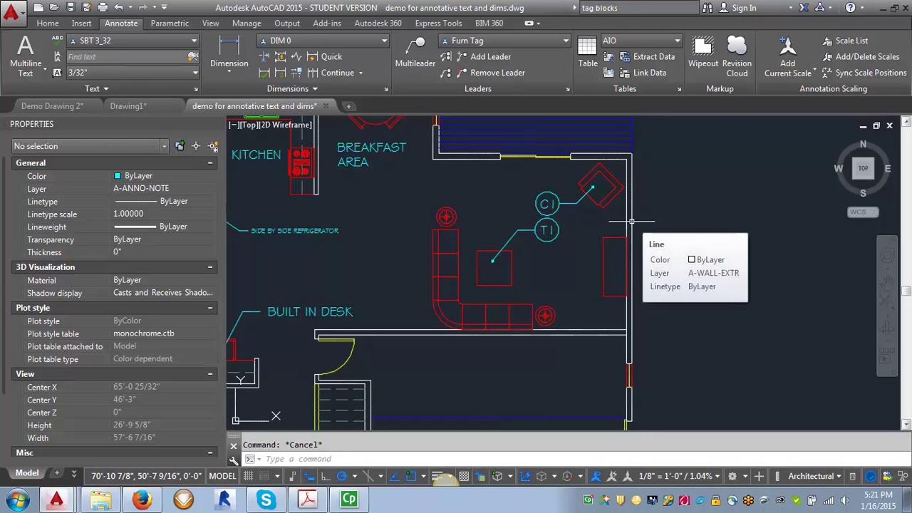